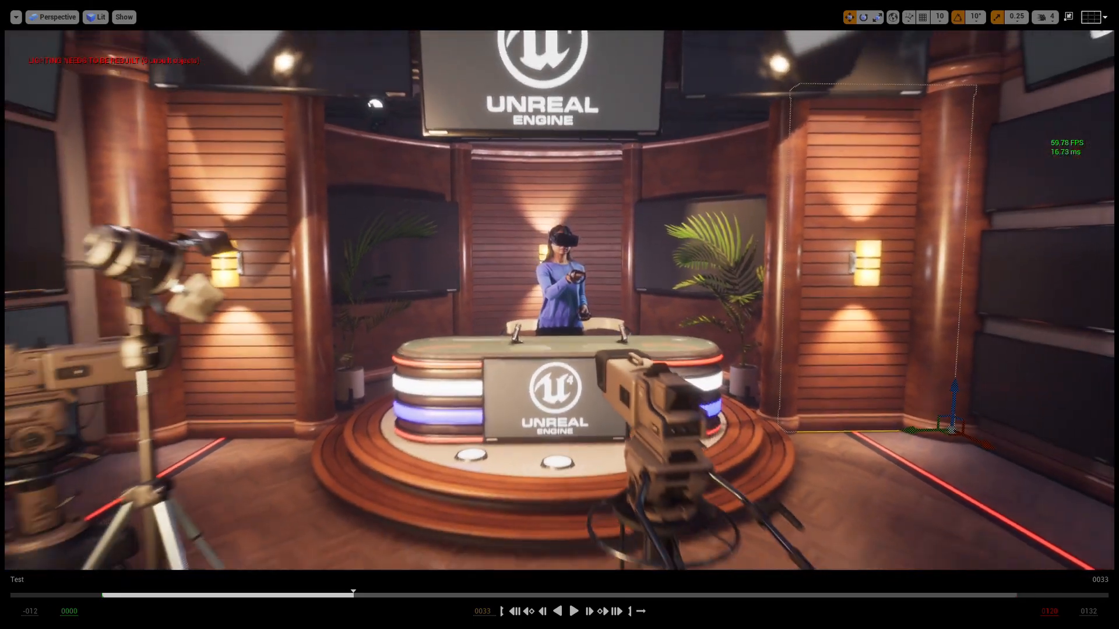
{"action": "key", "text": "alt+p"}
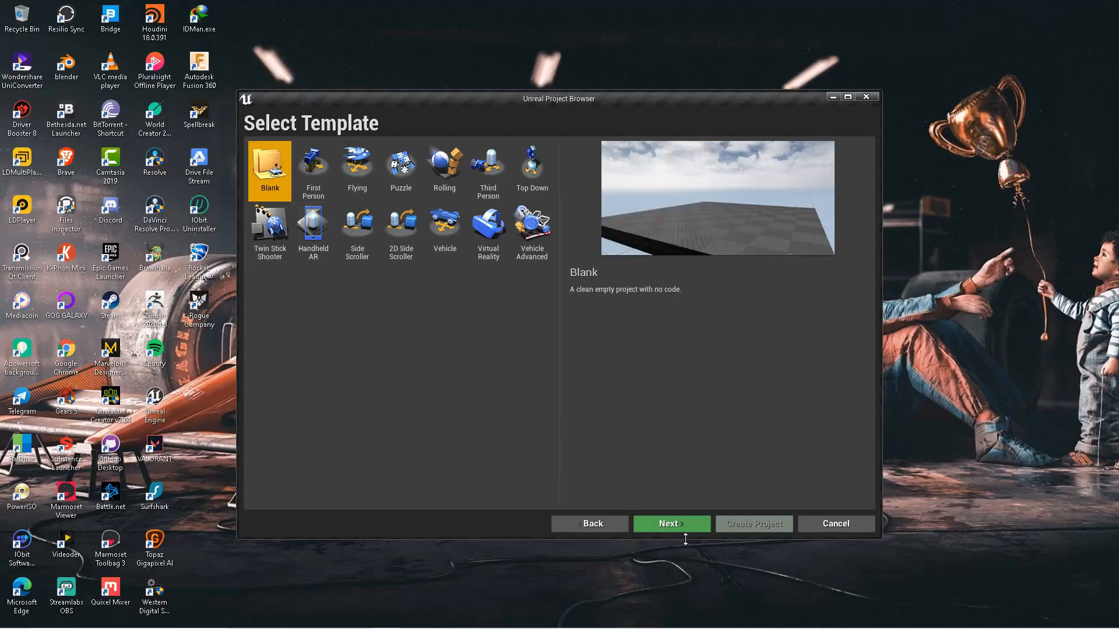
Step: Create a blank Blueprint project named Greenscreen with starter content, maximum quality and raytracing disabled in E:\UnrealEngine\Engine Projects
{"action": "left_click", "coordinate": [668, 527]}
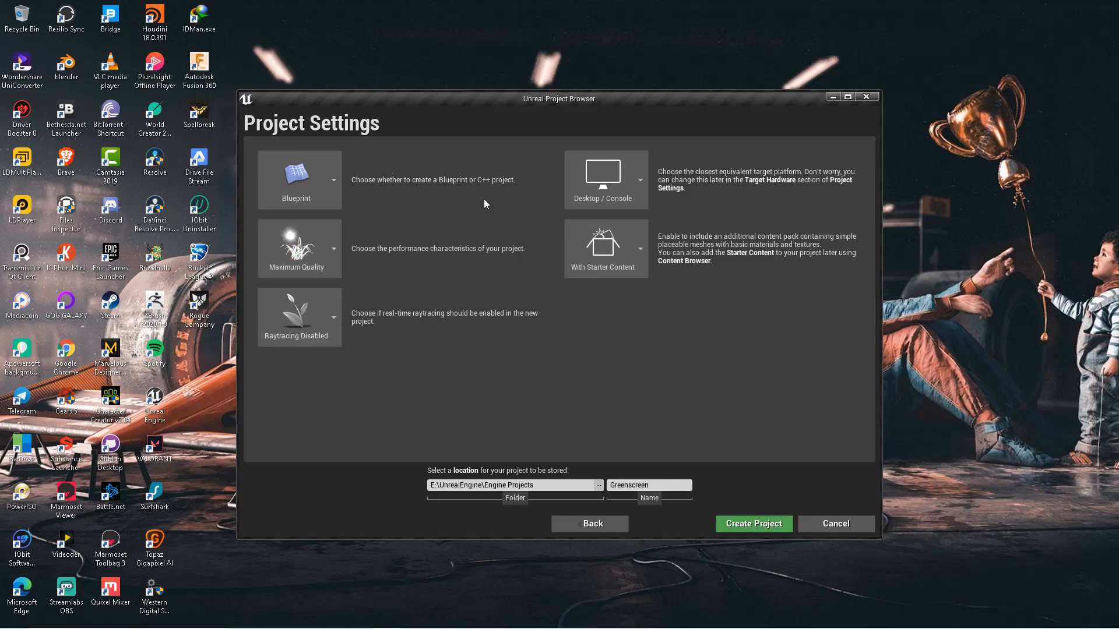
{"action": "left_click", "coordinate": [331, 201]}
{"action": "left_click", "coordinate": [331, 202]}
{"action": "left_click", "coordinate": [772, 527]}
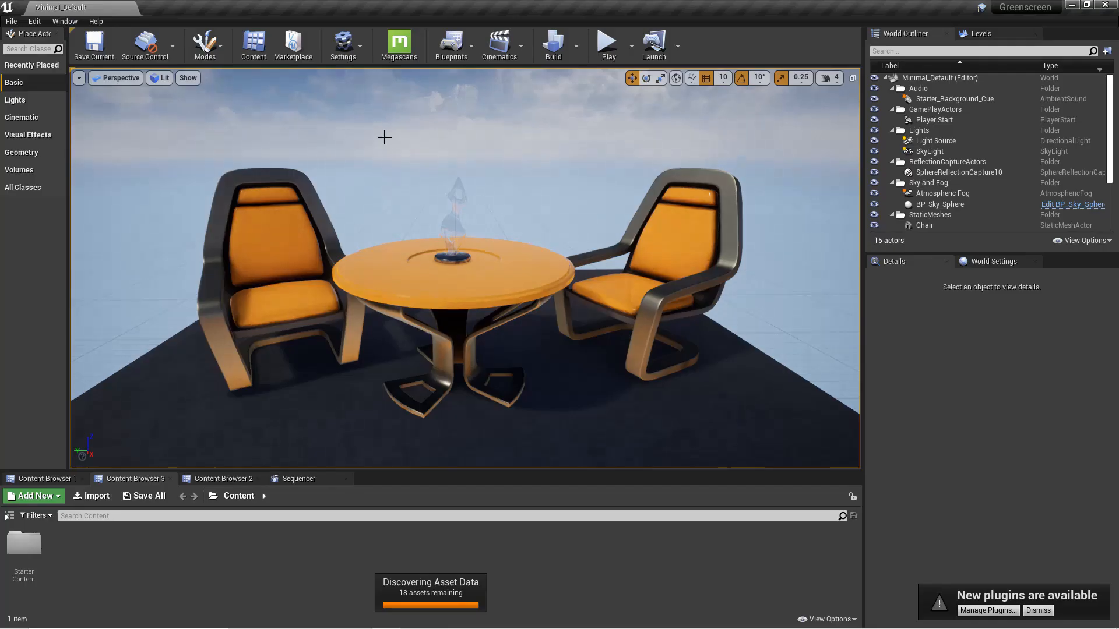
{"action": "left_click", "coordinate": [985, 610]}
{"action": "left_click", "coordinate": [214, 131]}
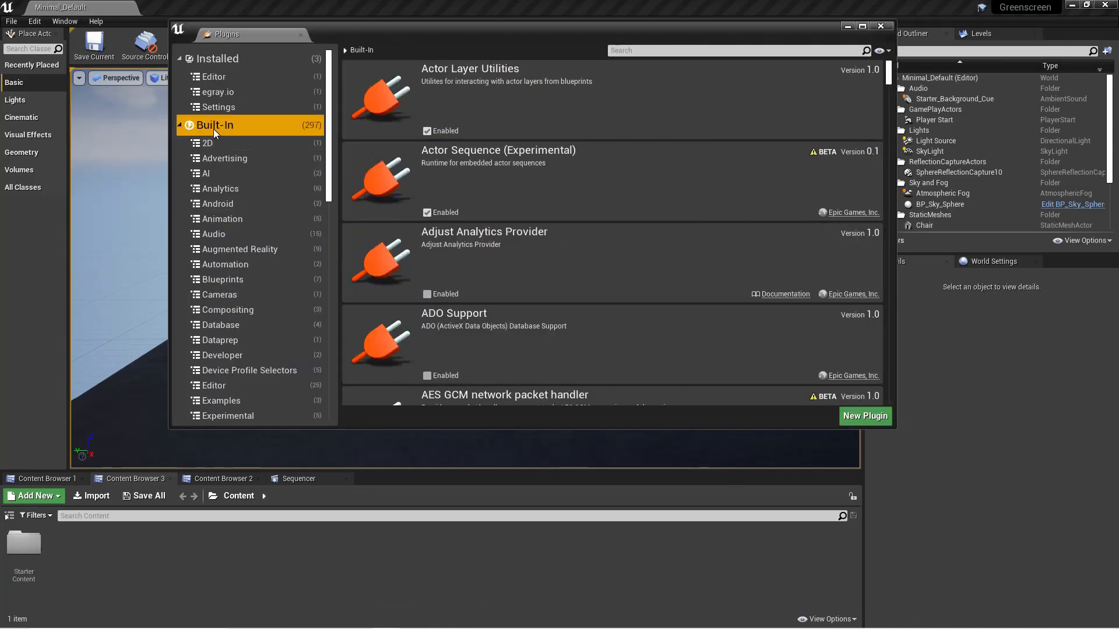
{"action": "left_click", "coordinate": [626, 51]}
{"action": "type", "text": "c"}
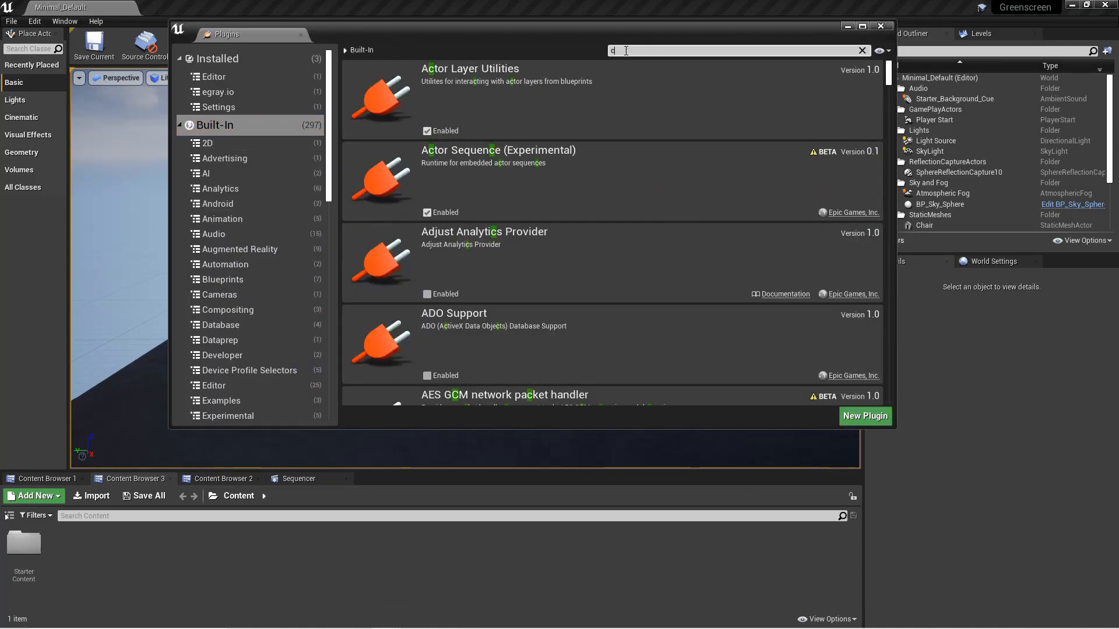
{"action": "type", "text": "ompos"}
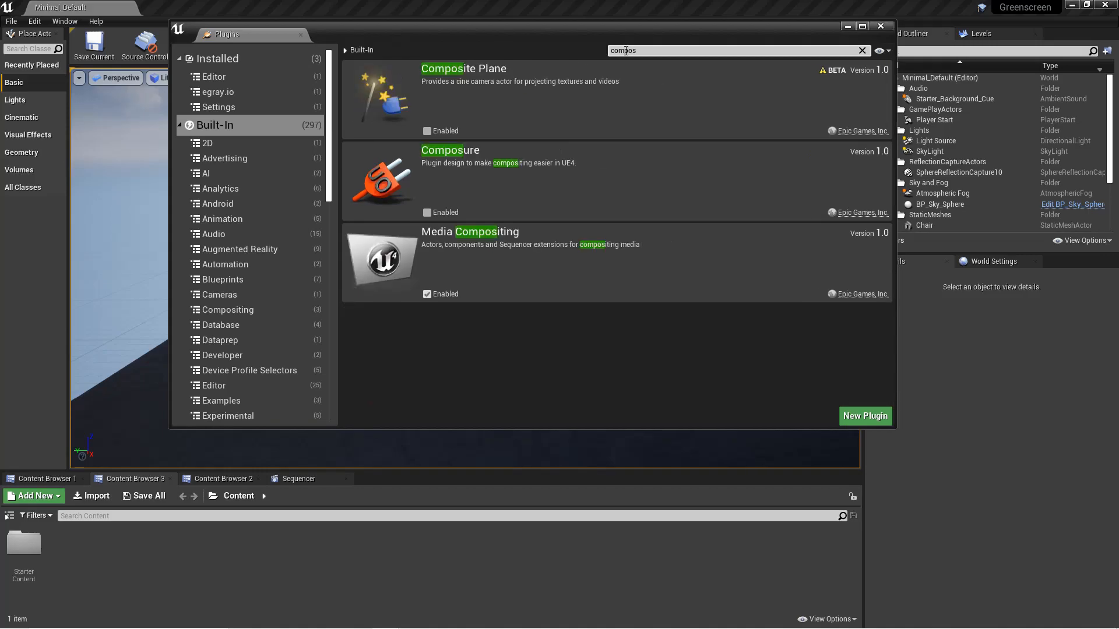
{"action": "left_click", "coordinate": [880, 26]}
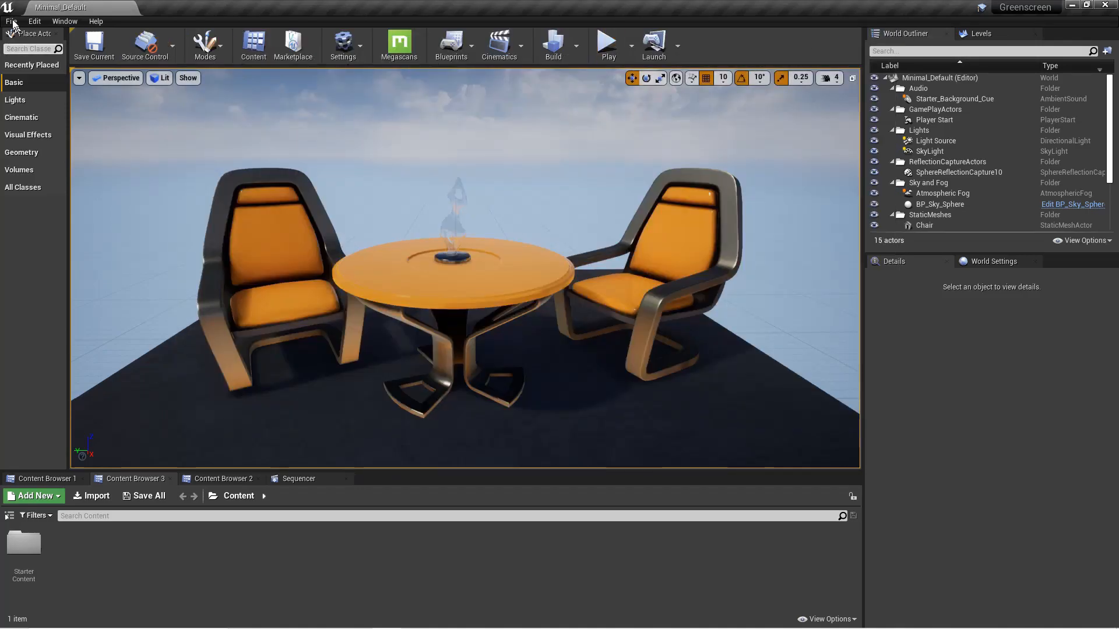
{"action": "left_click", "coordinate": [35, 22]}
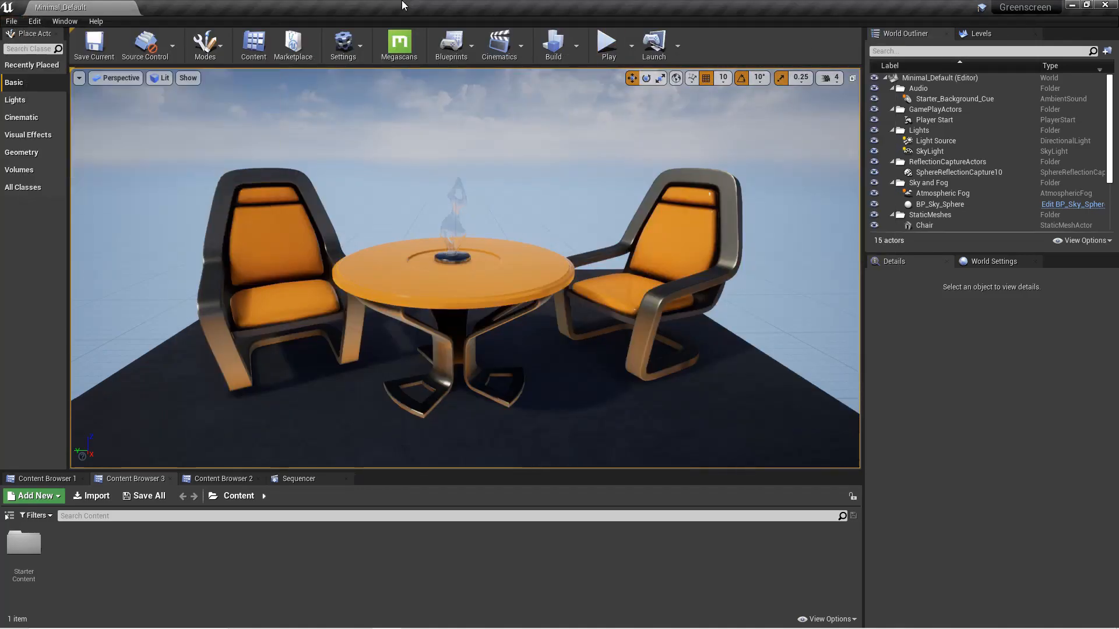
{"action": "left_click", "coordinate": [344, 47]}
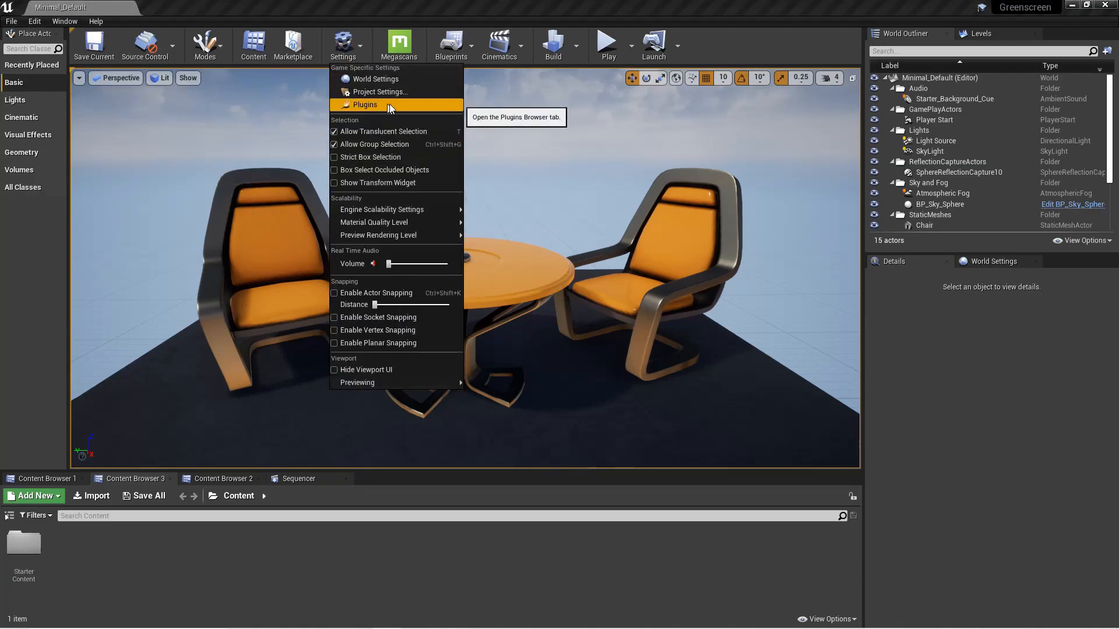
{"action": "left_click", "coordinate": [362, 54]}
{"action": "left_click", "coordinate": [362, 51]}
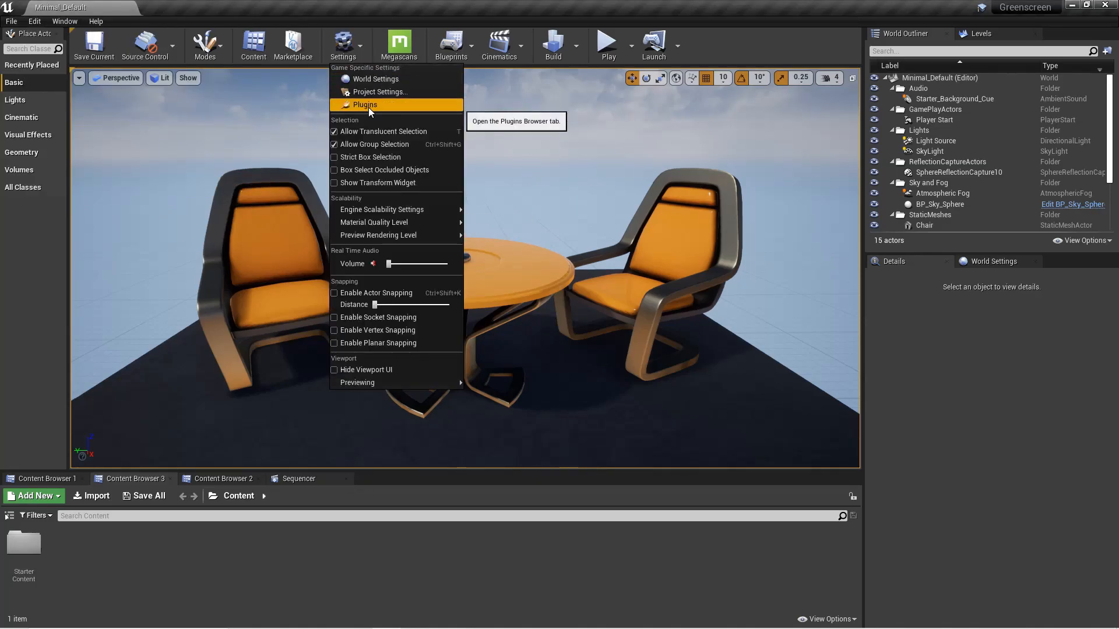
Step: Find the Composite Plane beta plugin among the built-in plugins with "composi", enable it and restart the editor
{"action": "left_click", "coordinate": [34, 21]}
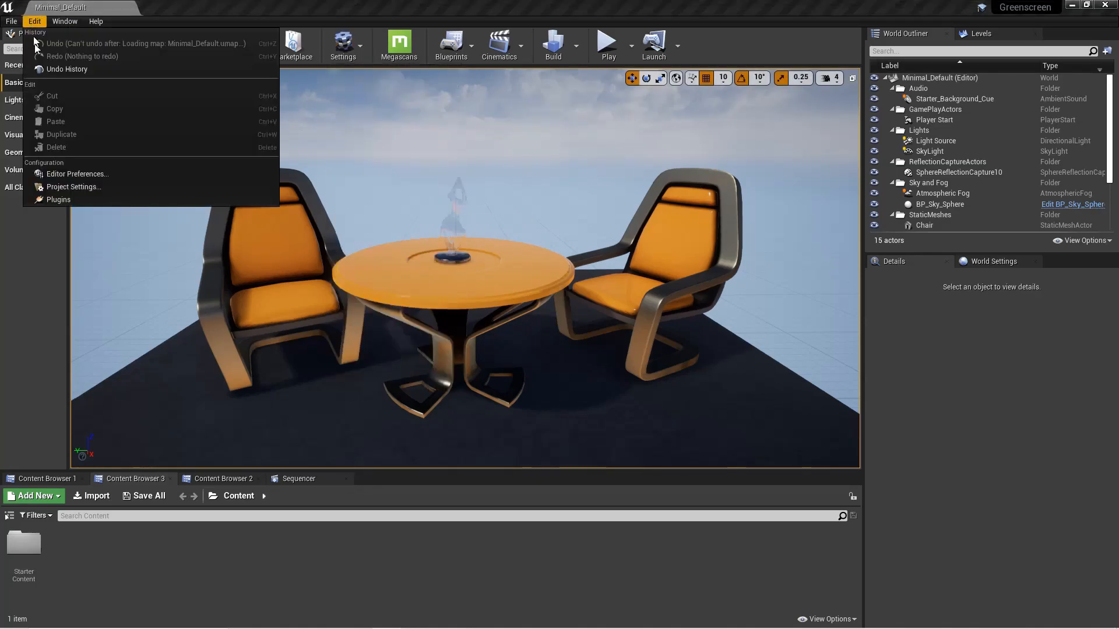
{"action": "left_click", "coordinate": [78, 199]}
{"action": "left_click", "coordinate": [236, 129]}
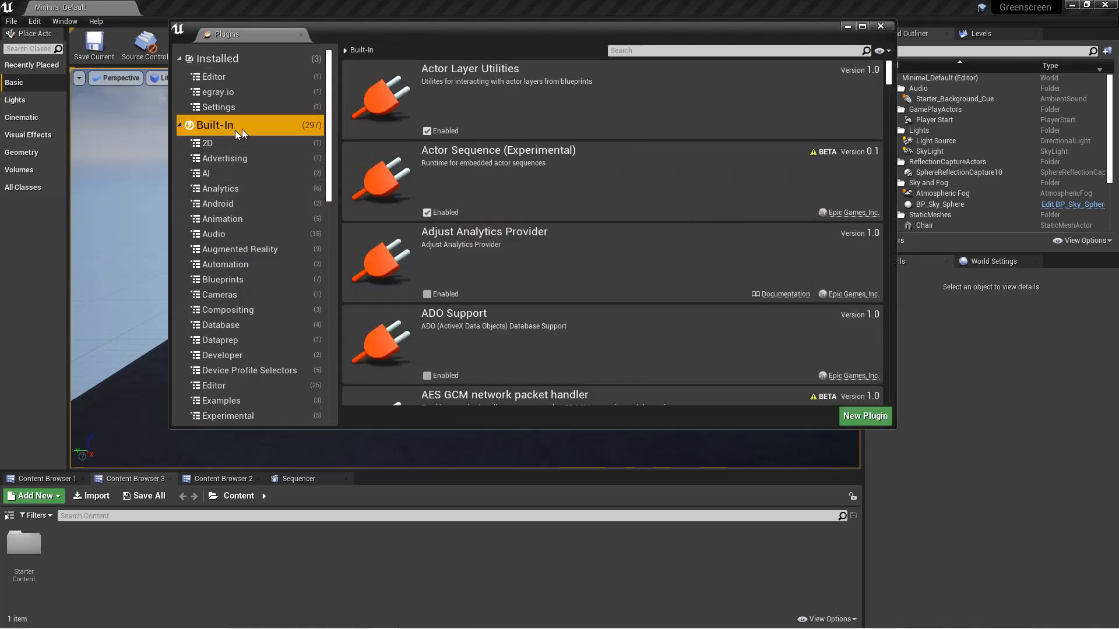
{"action": "left_click", "coordinate": [658, 51]}
{"action": "type", "text": "composi"}
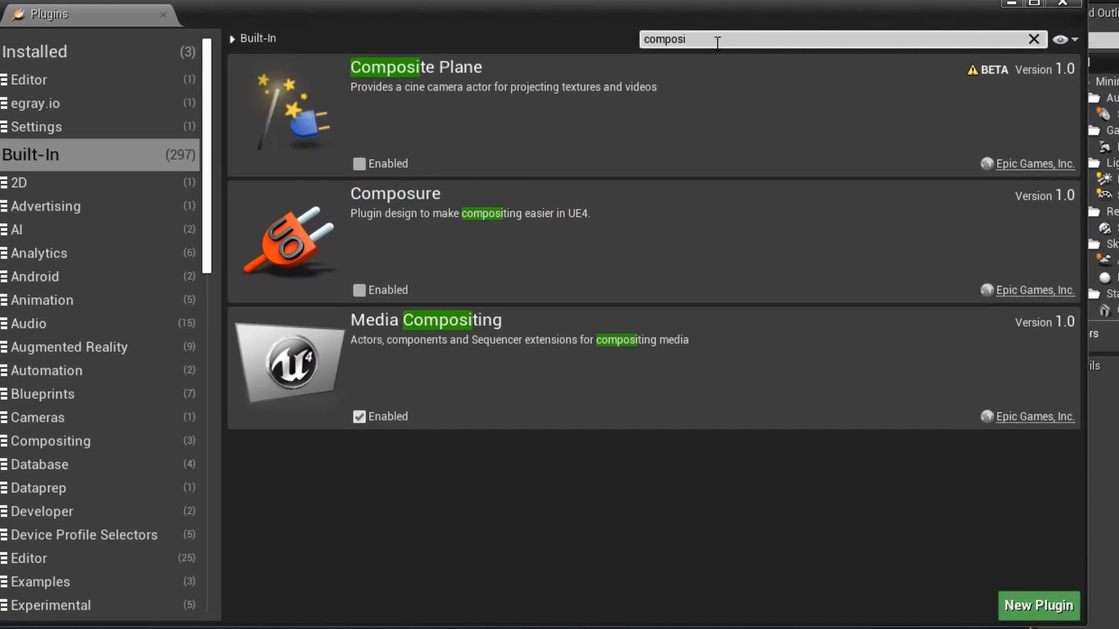
{"action": "left_click", "coordinate": [365, 164]}
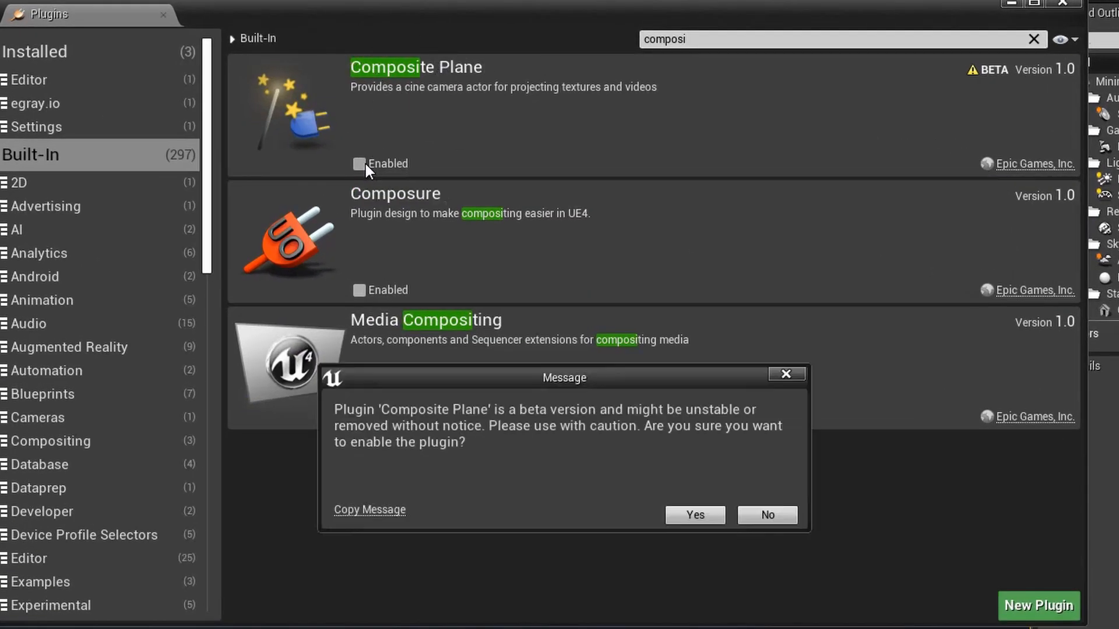
{"action": "left_click", "coordinate": [718, 513]}
{"action": "left_click", "coordinate": [1012, 568]}
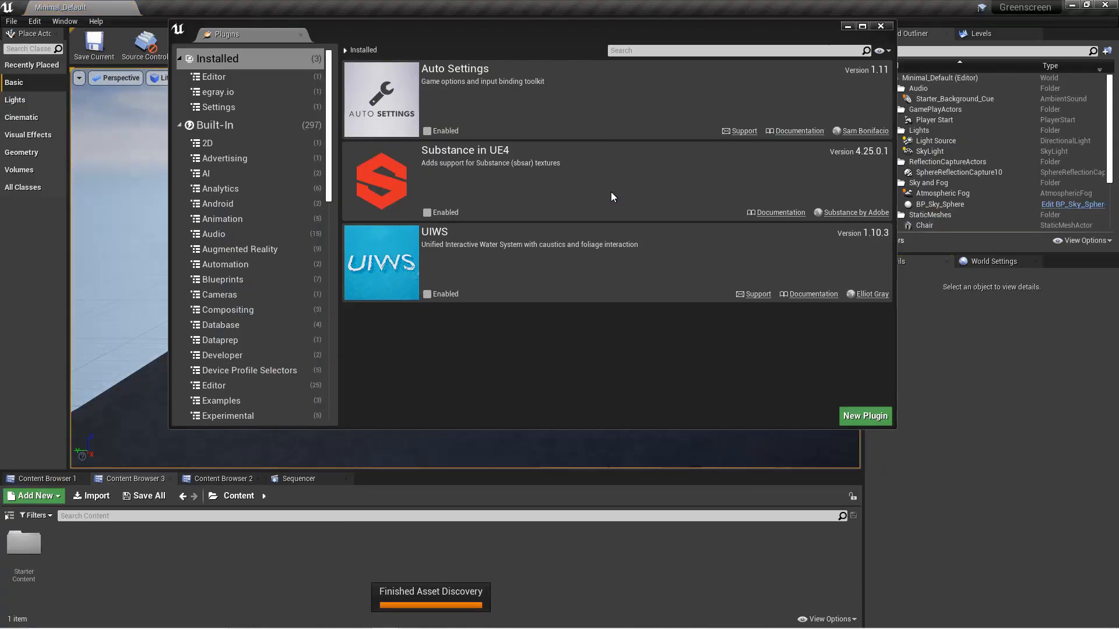
{"action": "left_click", "coordinate": [881, 25]}
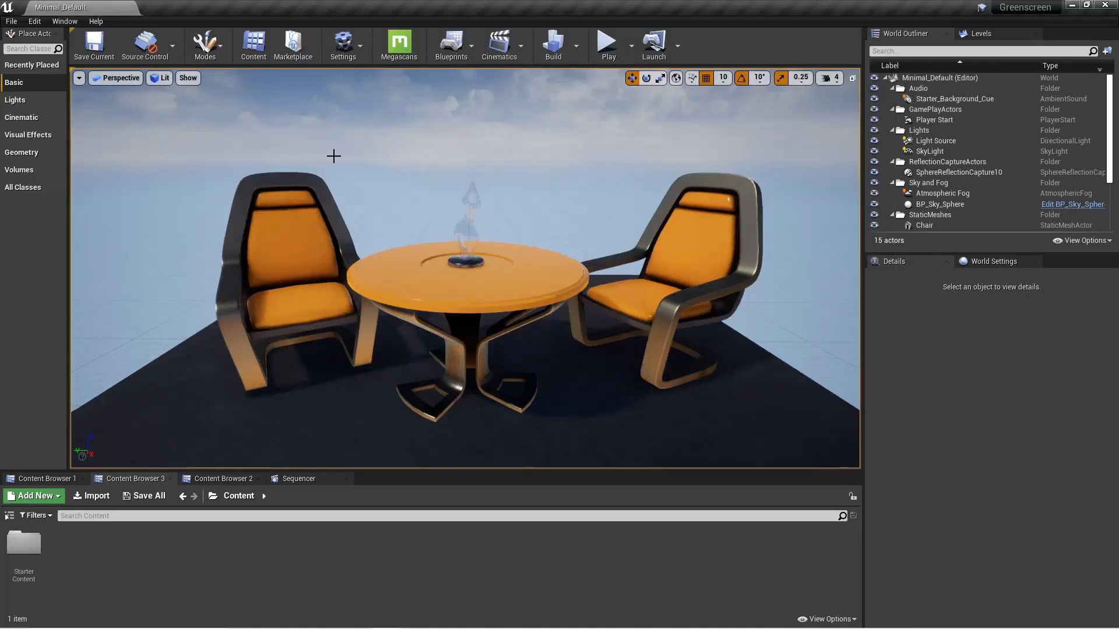
Step: Select the Light Source directional light in the scene and set its mobility to Movable
{"action": "left_click", "coordinate": [337, 155]}
{"action": "key", "text": "f"}
{"action": "right_click_drag", "start_coordinate": [338, 155], "coordinate": [335, 130]}
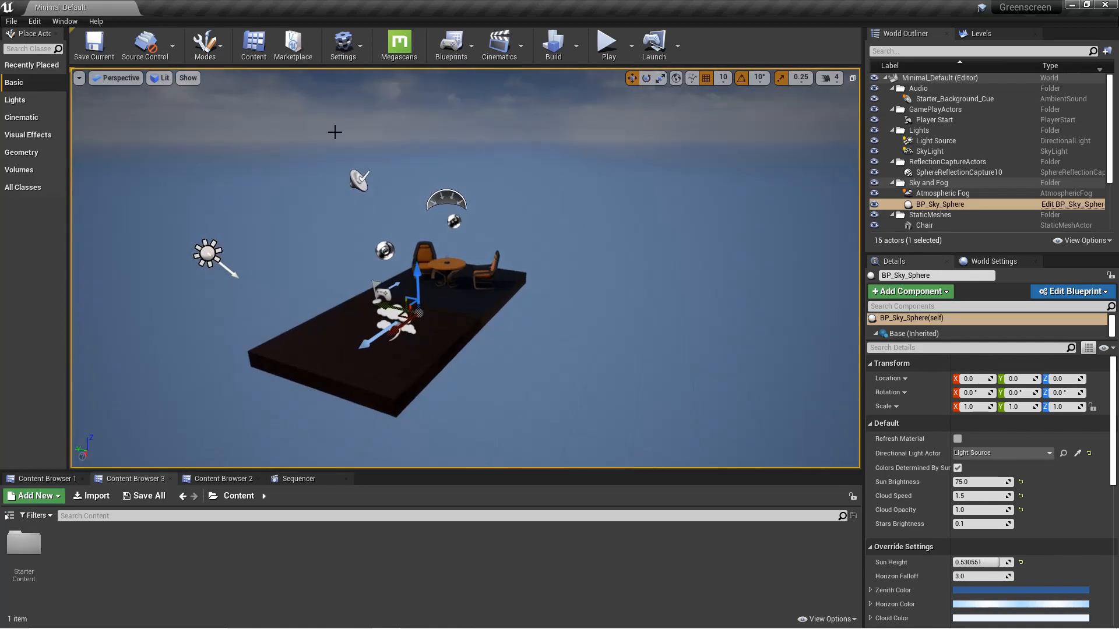
{"action": "left_click", "coordinate": [201, 253]}
{"action": "left_click", "coordinate": [349, 192]}
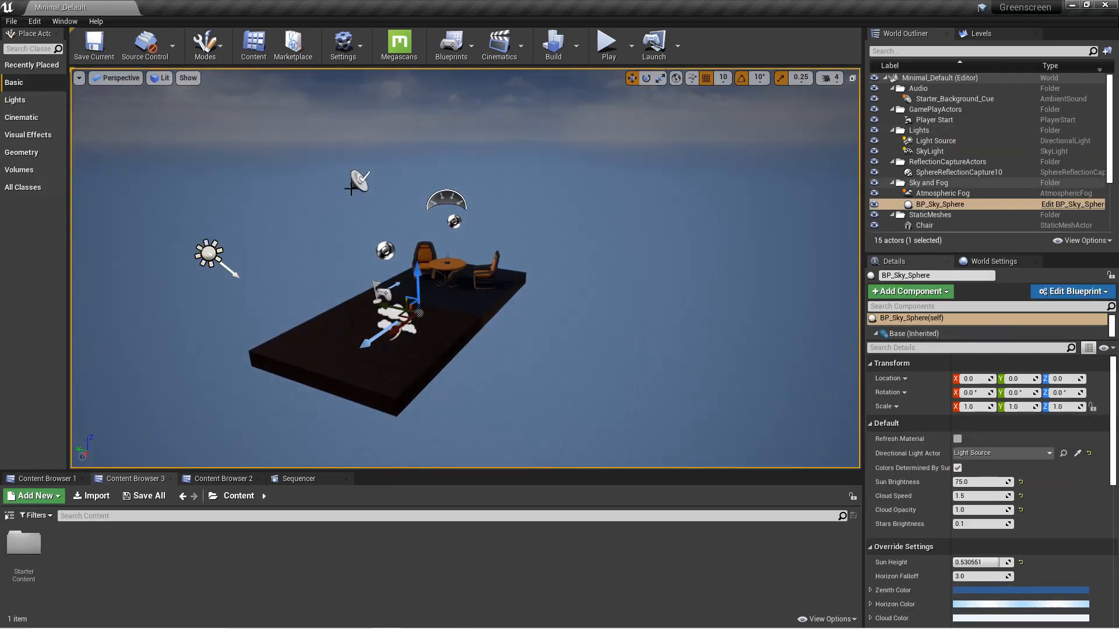
{"action": "left_click", "coordinate": [204, 253]}
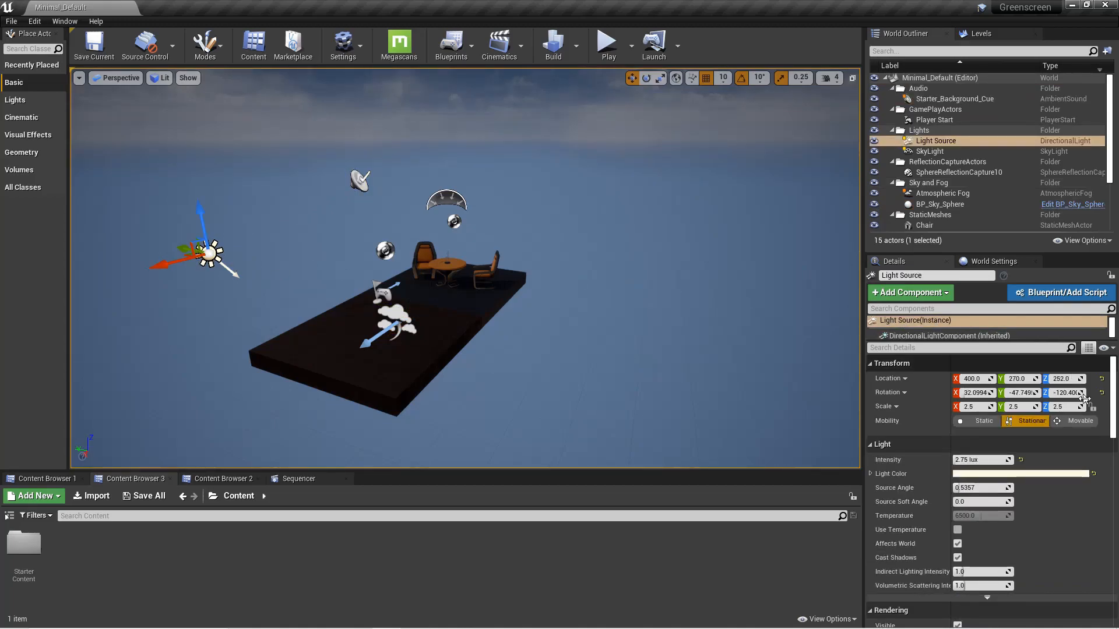
{"action": "left_click", "coordinate": [1082, 424]}
Step: Examine the platform with the table and chairs from its far end
{"action": "left_click", "coordinate": [682, 253]}
{"action": "mouse_move", "coordinate": [682, 254]}
{"action": "right_mouse_down"}
{"action": "mouse_move", "coordinate": [559, 253]}
{"action": "mouse_move", "coordinate": [845, 247]}
{"action": "mouse_move", "coordinate": [682, 254]}
{"action": "right_mouse_up"}
{"action": "right_click", "coordinate": [682, 253]}
{"action": "left_click", "coordinate": [685, 247]}
{"action": "key", "text": "g"}
{"action": "key", "text": "a"}
{"action": "key", "text": "s"}
{"action": "key", "text": "w"}
{"action": "key", "text": "s"}
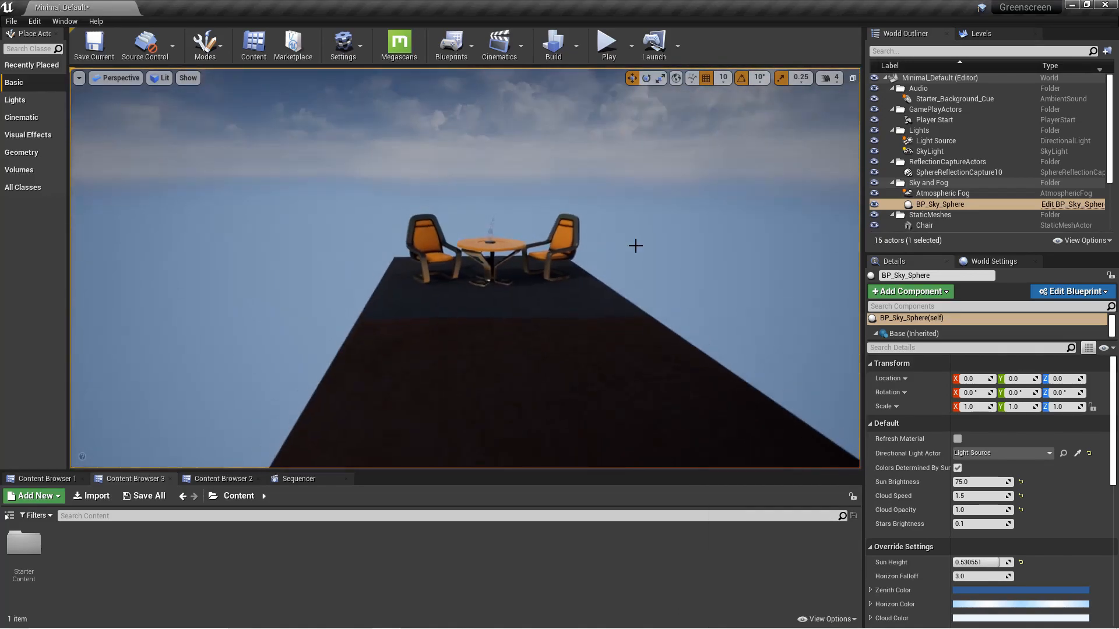
Step: Create a folder named Movies in the project's Content folder and save the level
{"action": "right_click", "coordinate": [108, 568]}
{"action": "left_click", "coordinate": [149, 197]}
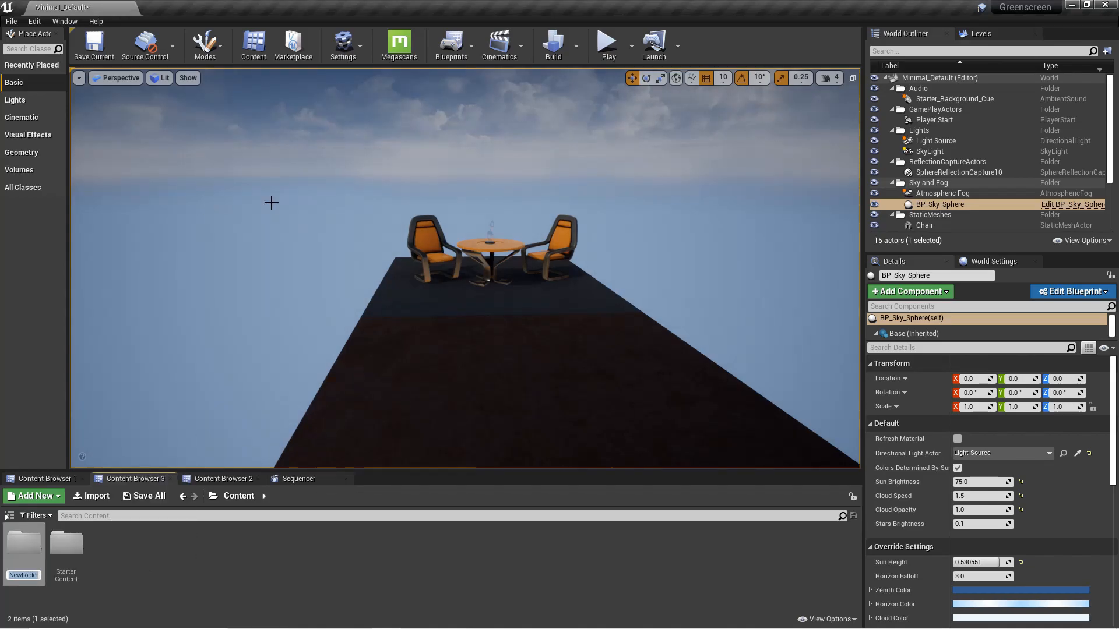
{"action": "key", "text": "Return"}
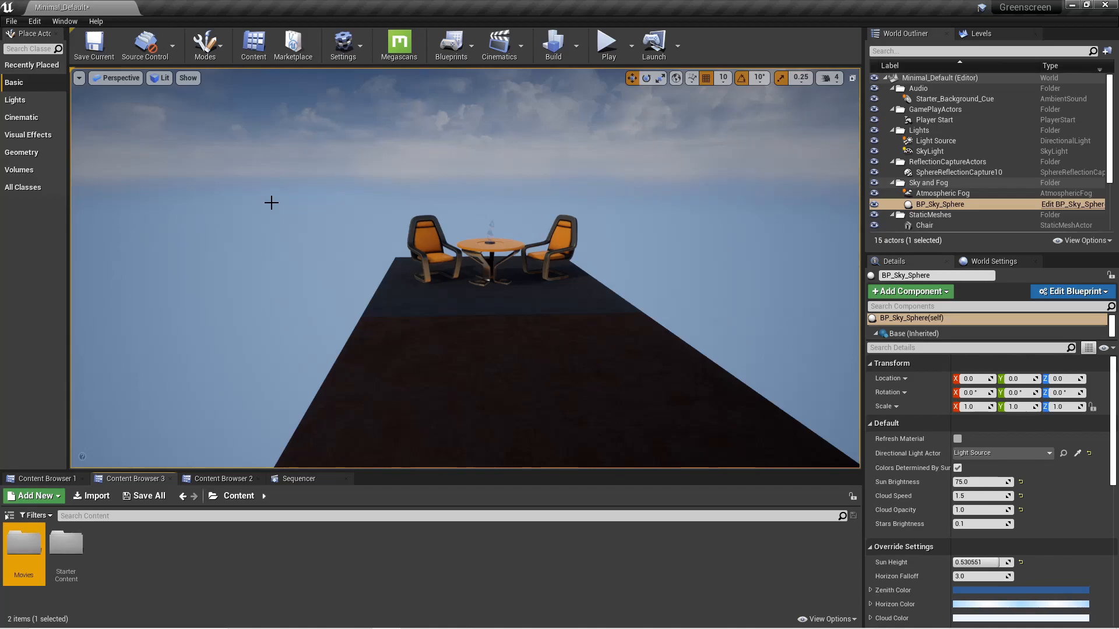
{"action": "key", "text": "ctrl+s"}
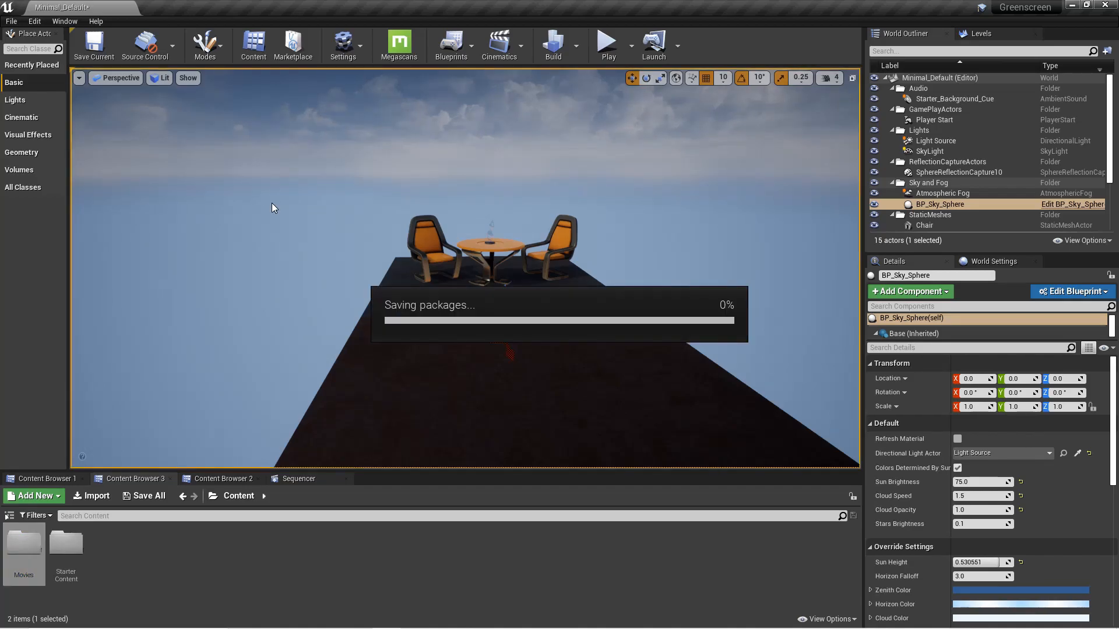
Step: Create a File Media Source named VideoSource inside the Movies folder
{"action": "double_click", "coordinate": [23, 545]}
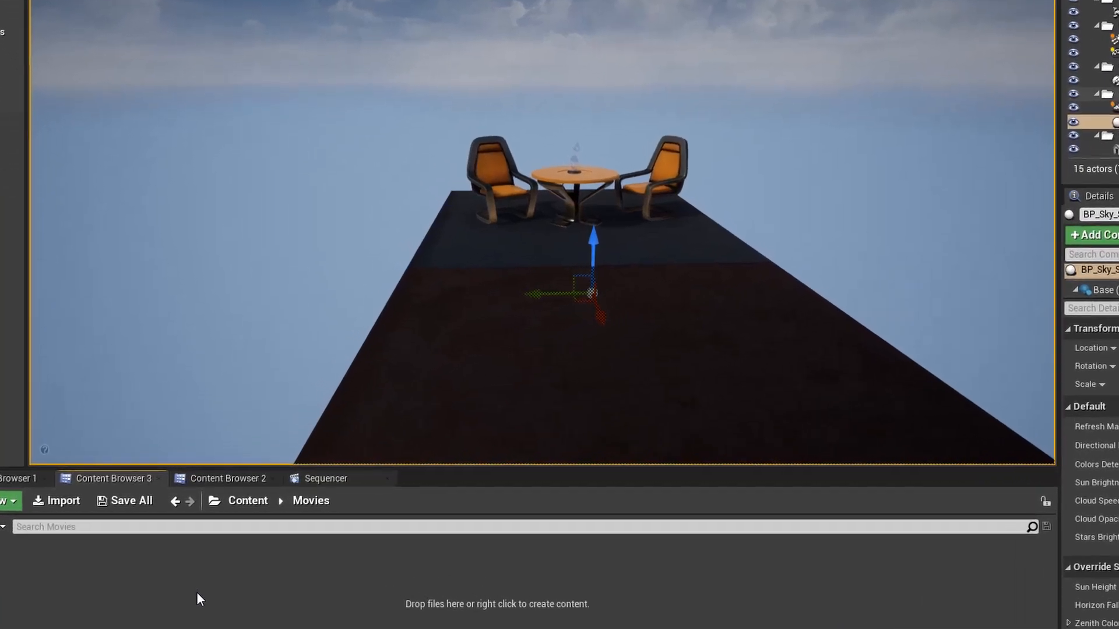
{"action": "right_click", "coordinate": [197, 592]}
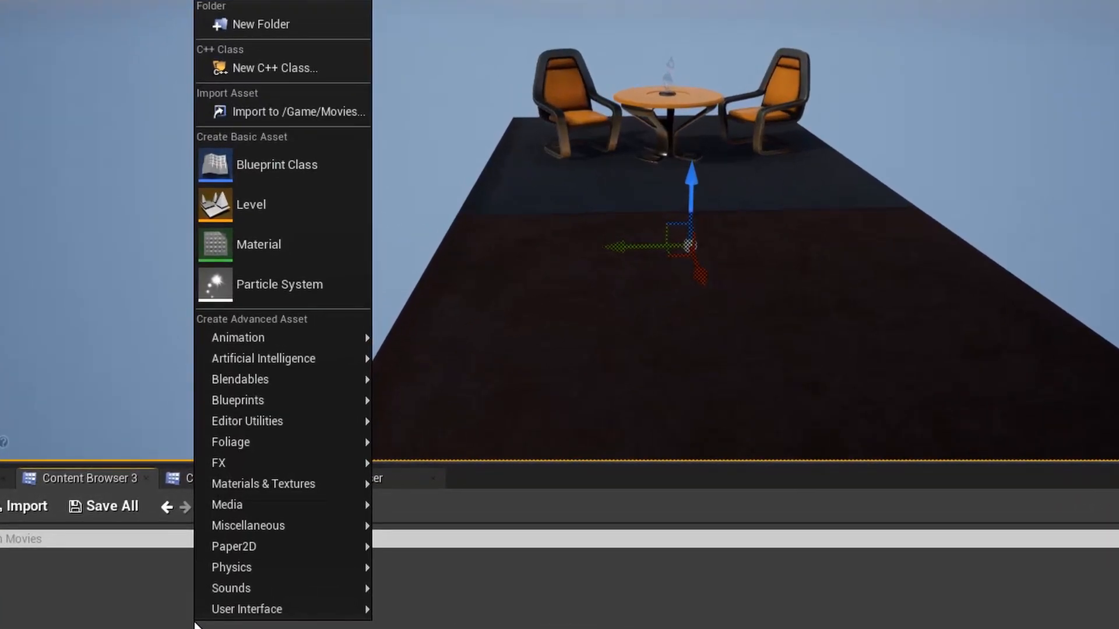
{"action": "mouse_move", "coordinate": [280, 505]}
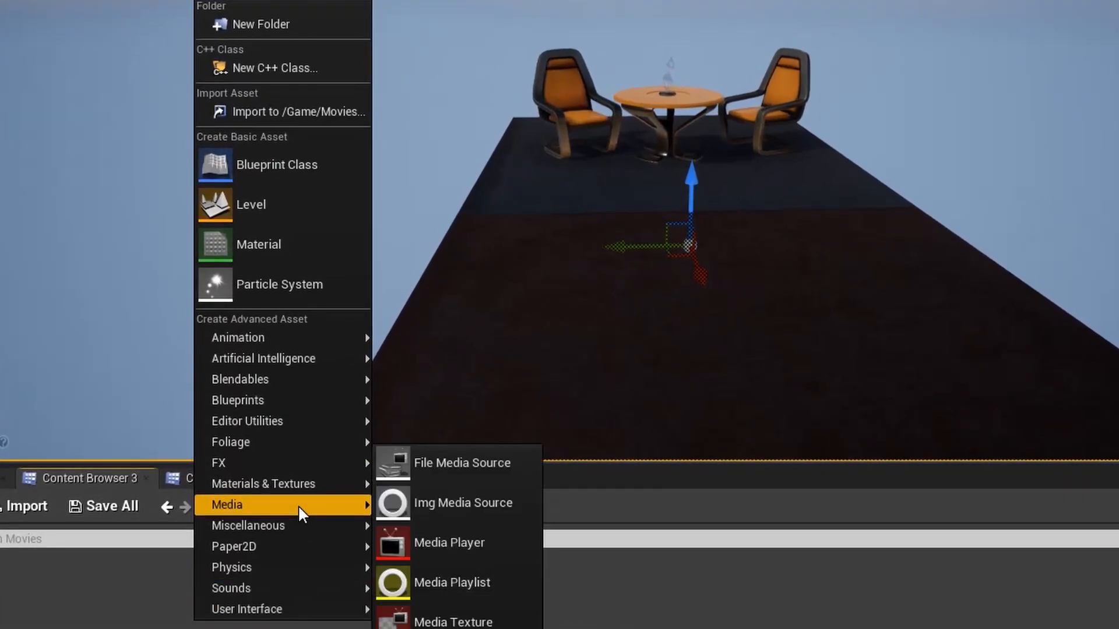
{"action": "left_click", "coordinate": [491, 471]}
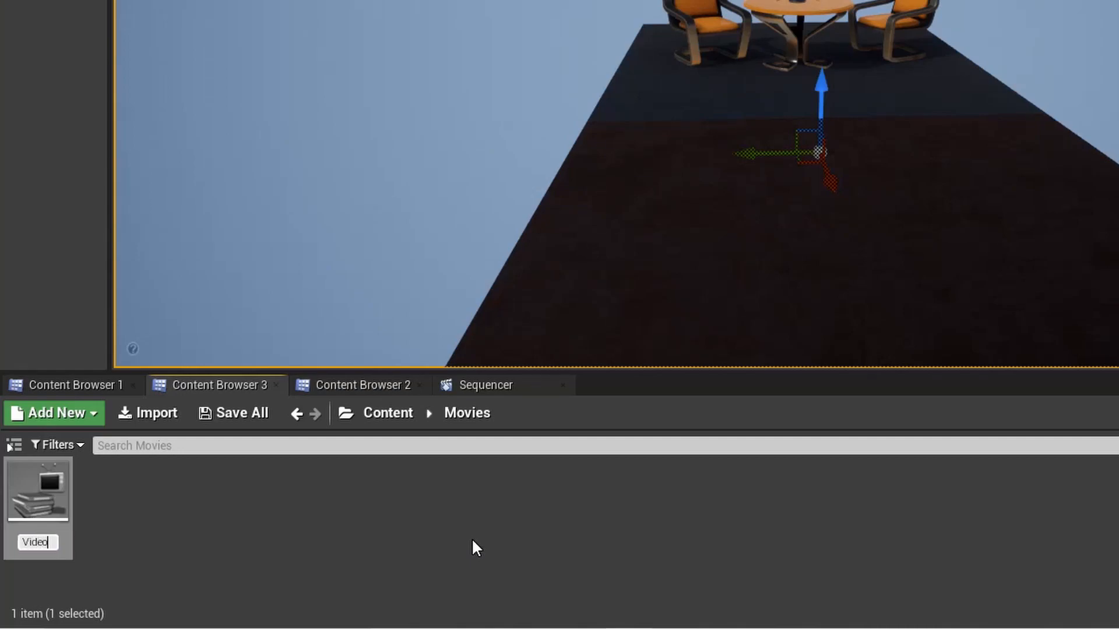
{"action": "type", "text": "VideoSource"}
{"action": "key", "text": "Return"}
Step: Set the VideoSource asset's file path to leo.mp4 from the Movies folder, save the asset and close it
{"action": "double_click", "coordinate": [38, 494]}
{"action": "left_click", "coordinate": [733, 102]}
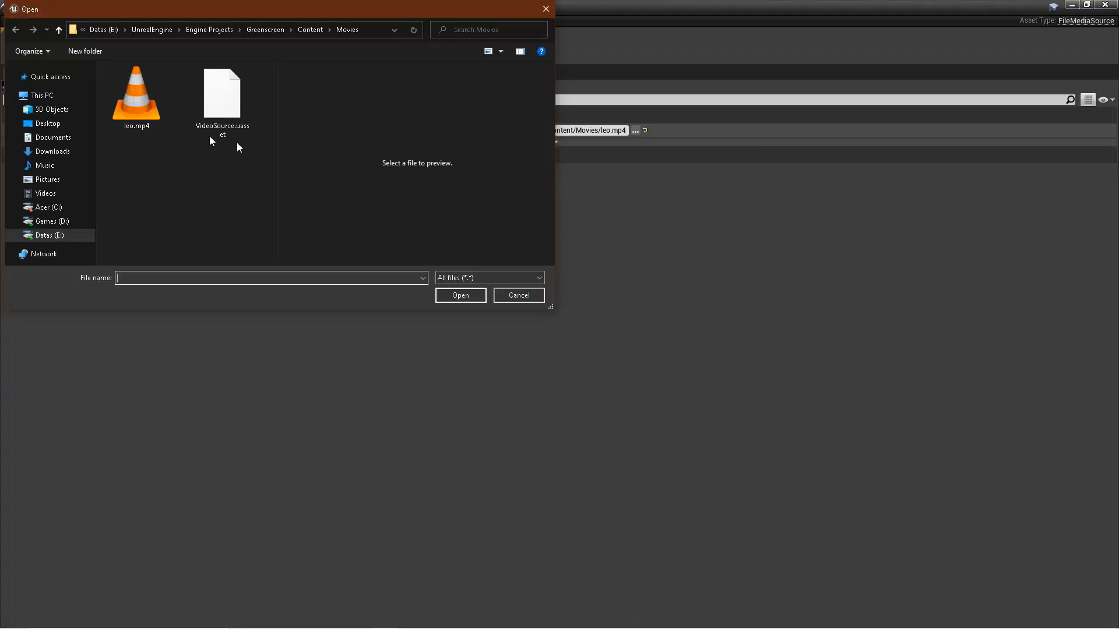
{"action": "double_click", "coordinate": [138, 113]}
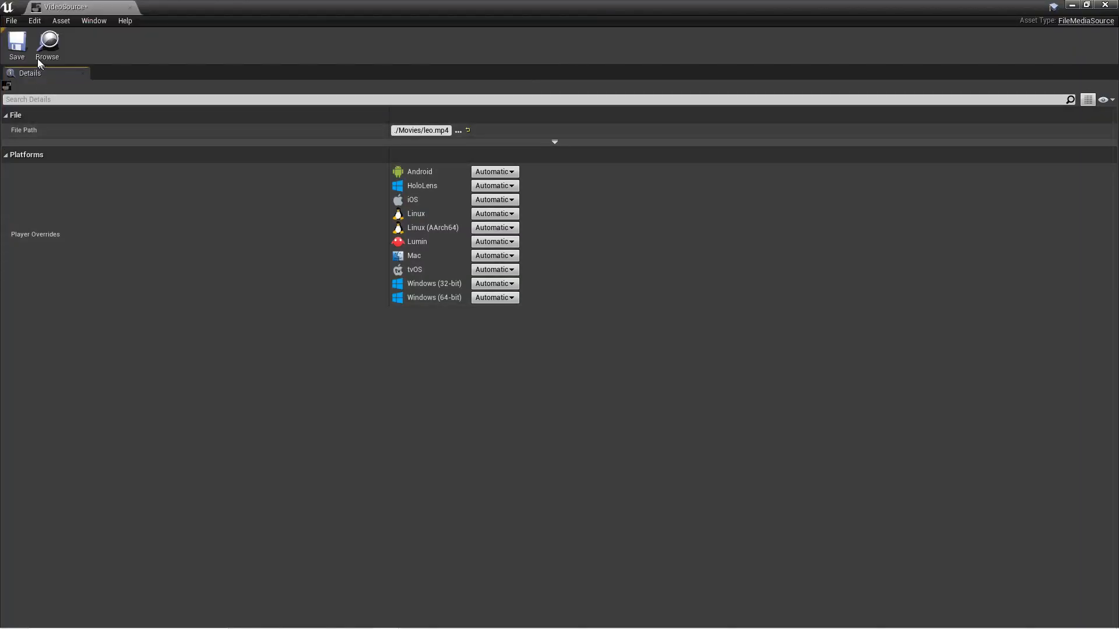
{"action": "left_click", "coordinate": [18, 47]}
{"action": "left_click", "coordinate": [130, 8]}
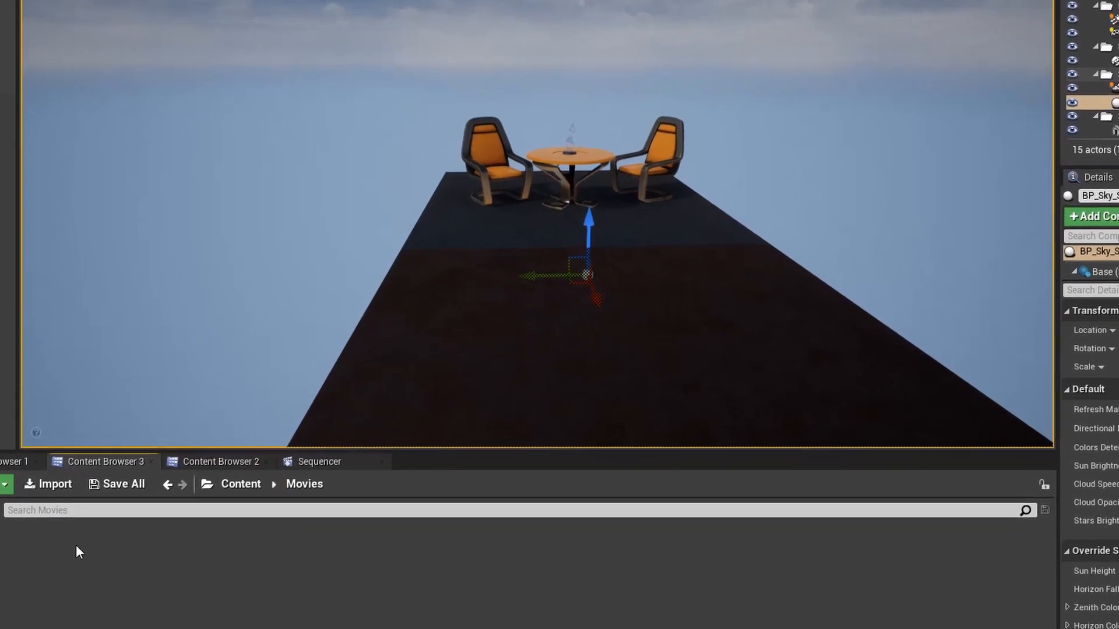
Step: Create a Media Player named MediaPlayer in the Movies folder with a linked video output MediaTexture asset
{"action": "right_click", "coordinate": [116, 617]}
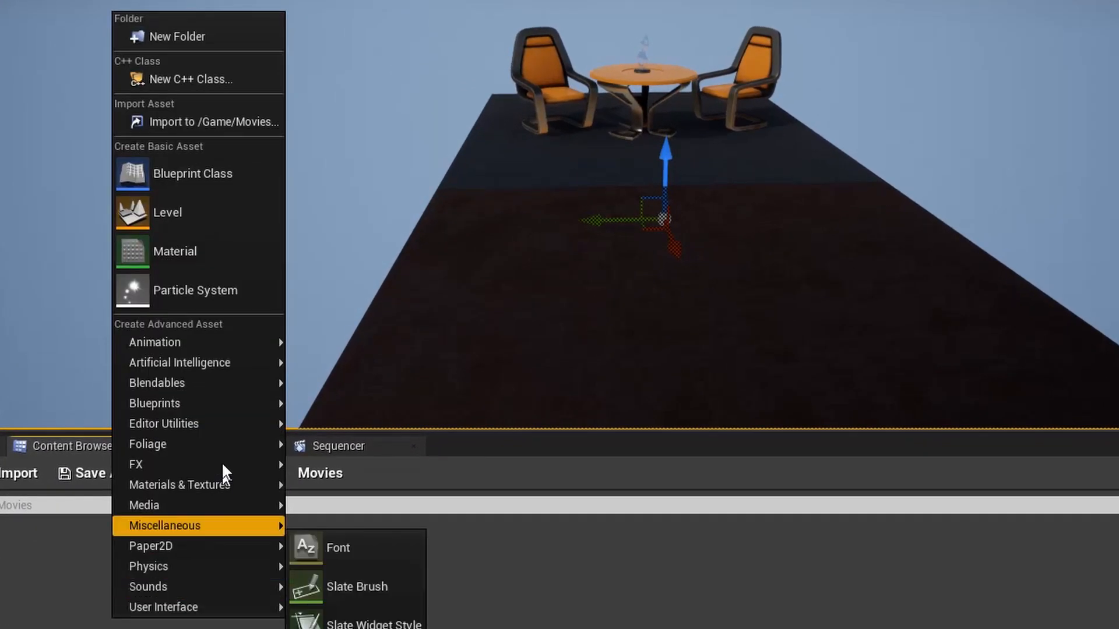
{"action": "mouse_move", "coordinate": [198, 501]}
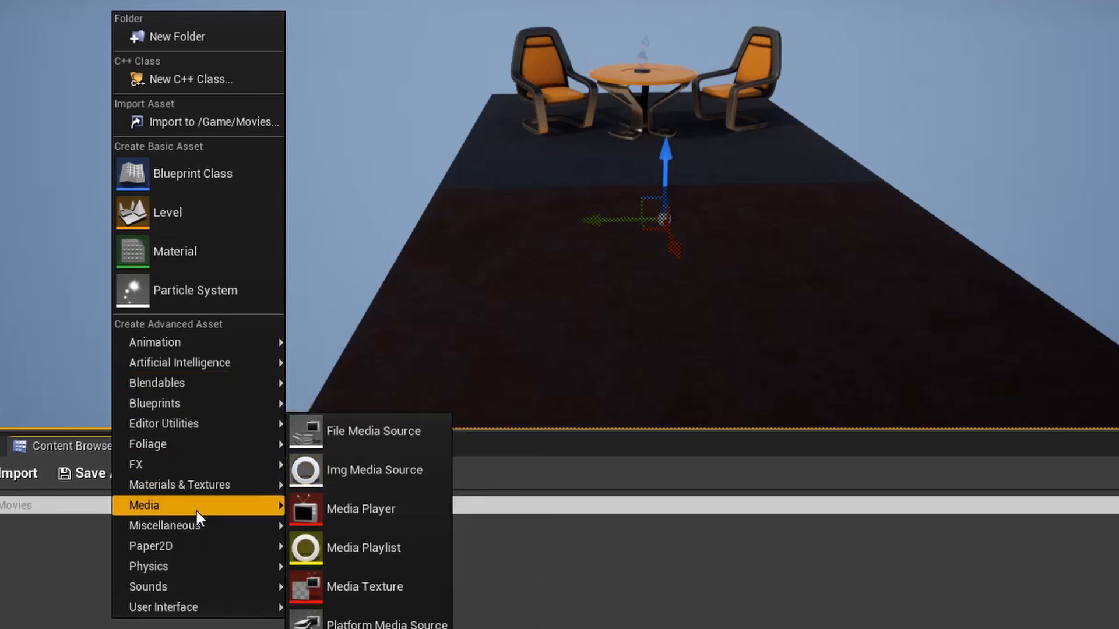
{"action": "left_click", "coordinate": [371, 511]}
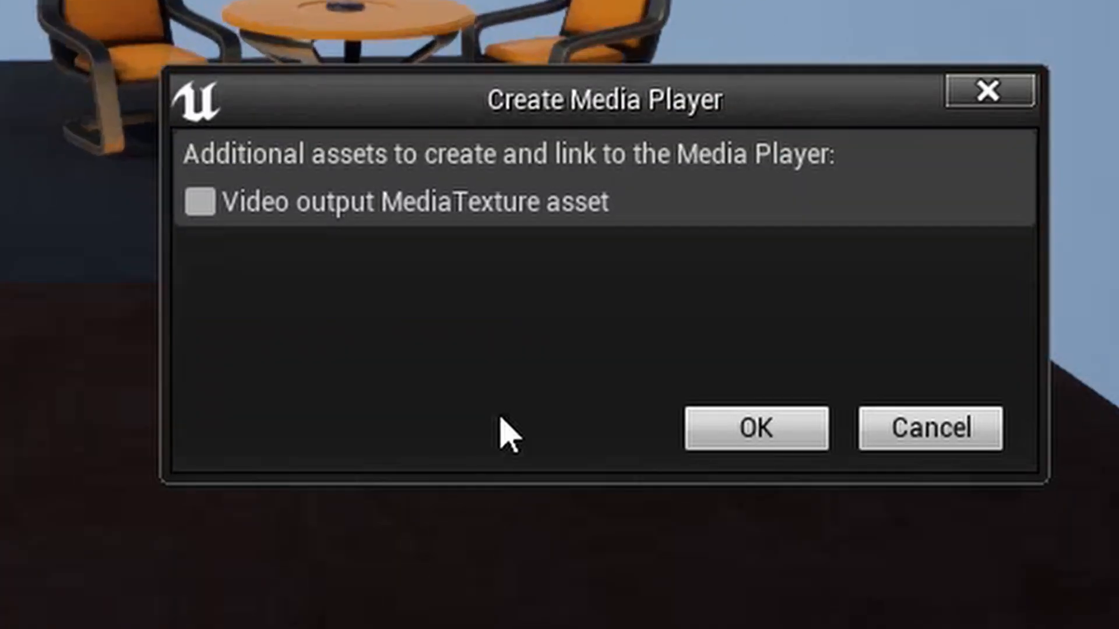
{"action": "left_click", "coordinate": [199, 202]}
{"action": "left_click", "coordinate": [756, 428]}
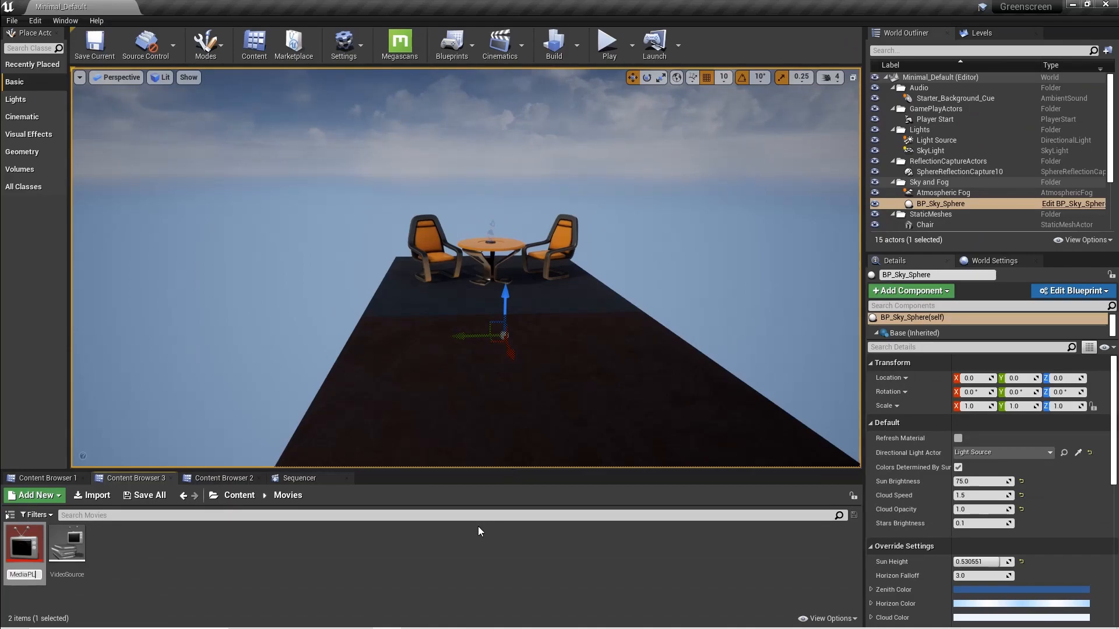
{"action": "key", "text": "Return"}
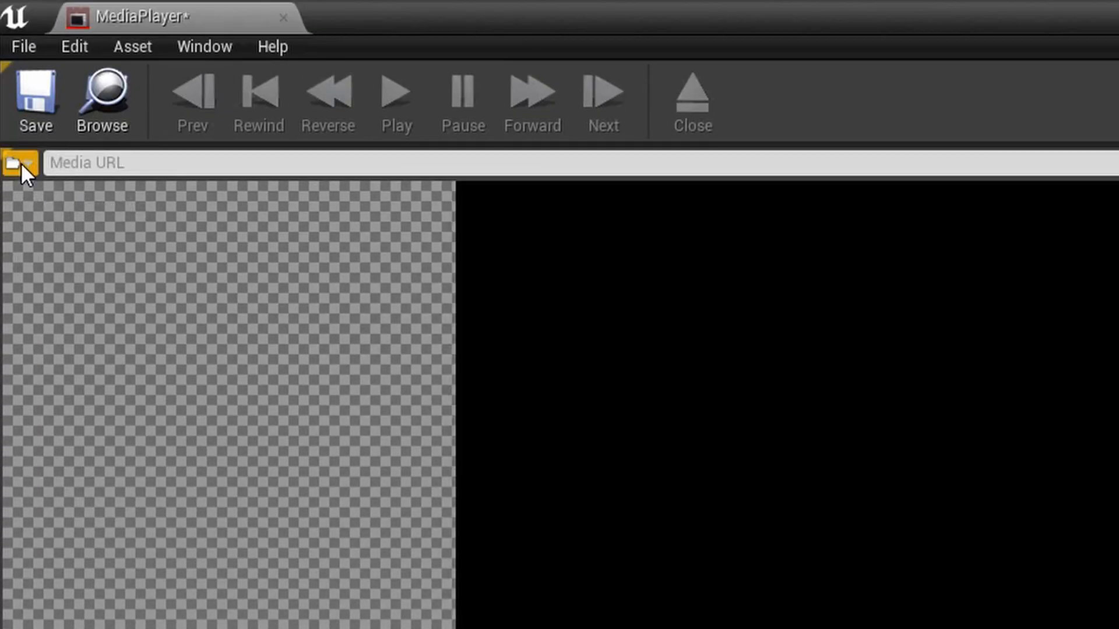
Step: Examine the media player's capture device options for audio and video input
{"action": "left_click", "coordinate": [21, 162]}
{"action": "left_click", "coordinate": [21, 163]}
{"action": "left_click", "coordinate": [21, 162]}
{"action": "mouse_move", "coordinate": [53, 244]}
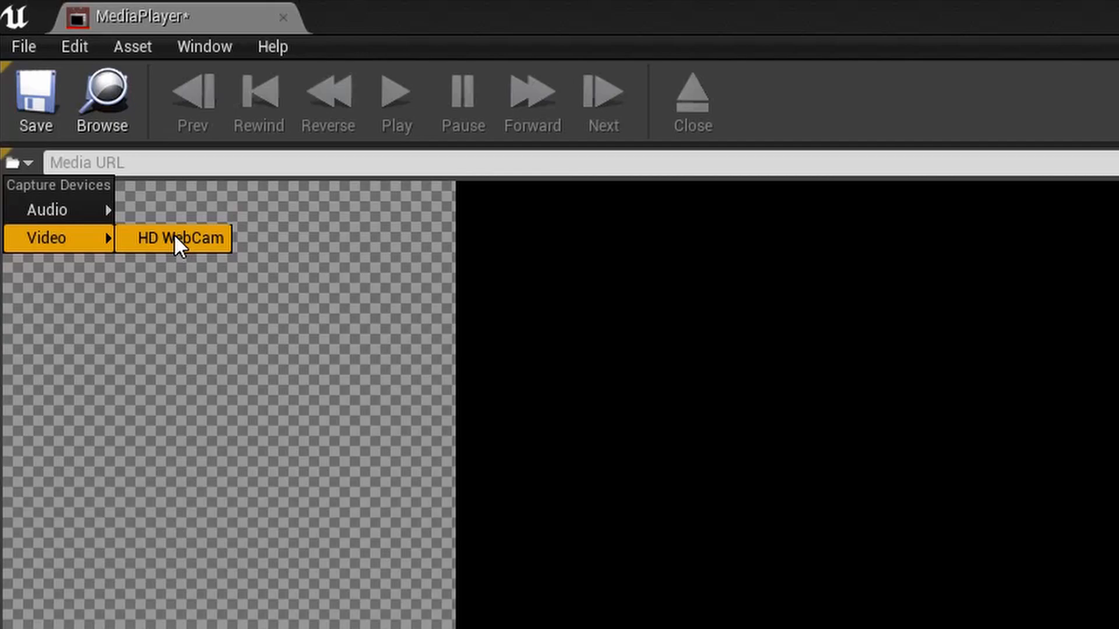
{"action": "left_click", "coordinate": [30, 162]}
{"action": "left_click", "coordinate": [30, 163]}
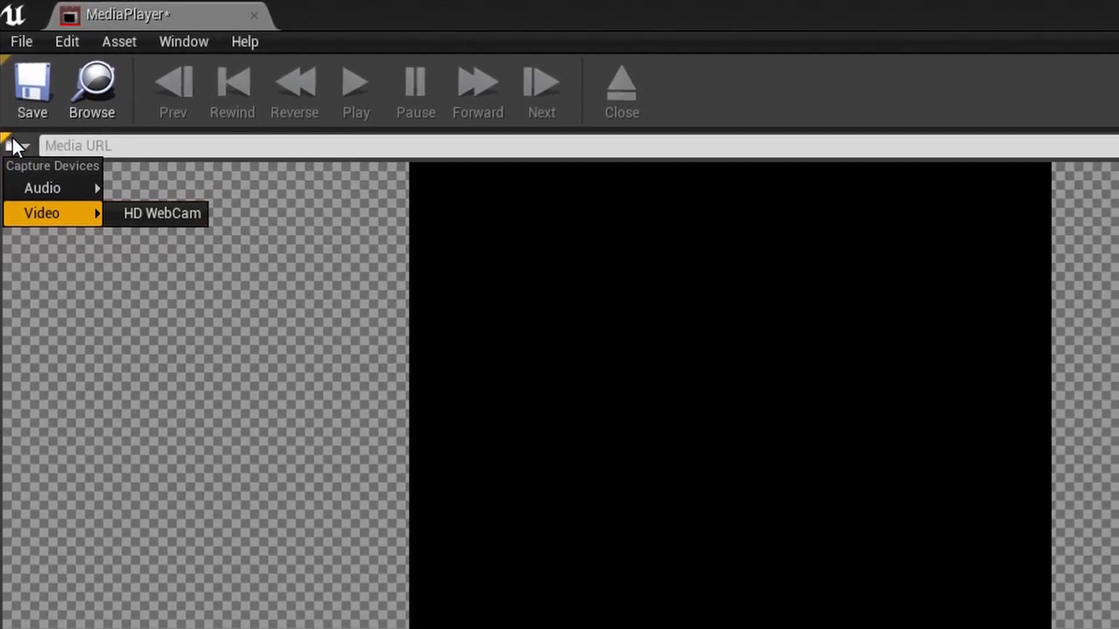
{"action": "left_click", "coordinate": [5, 154]}
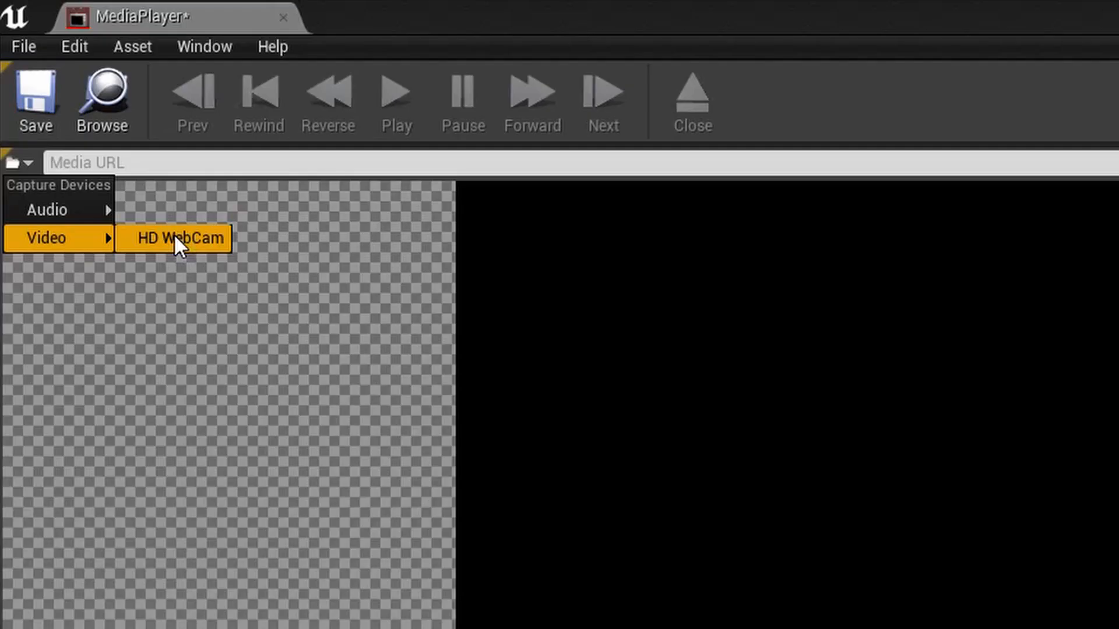
{"action": "left_click", "coordinate": [30, 161]}
{"action": "left_click", "coordinate": [30, 161]}
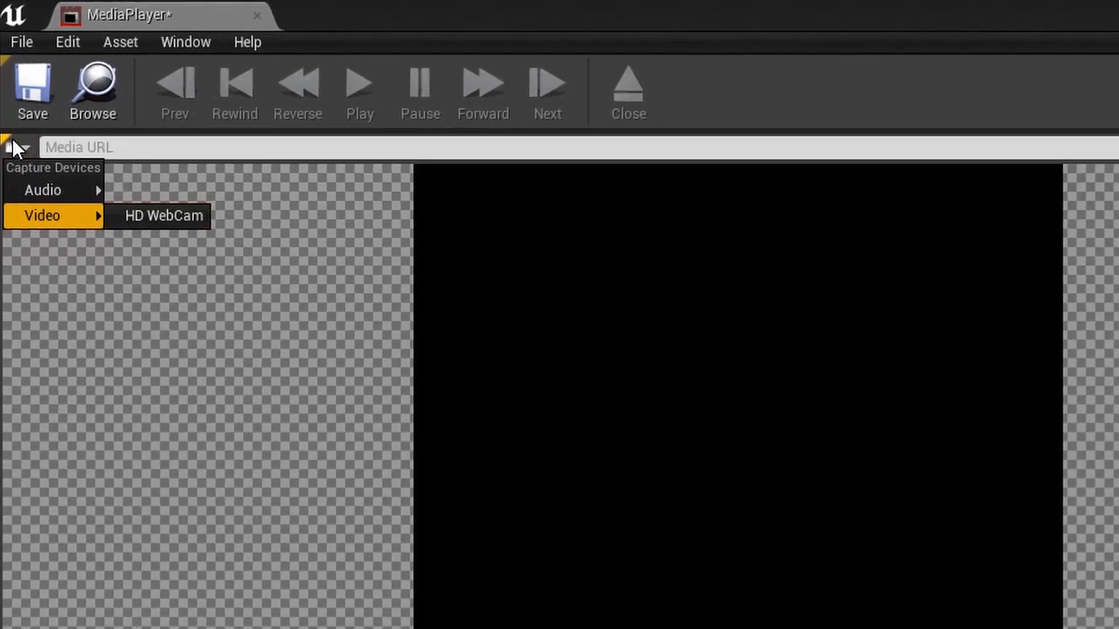
{"action": "left_click", "coordinate": [10, 140]}
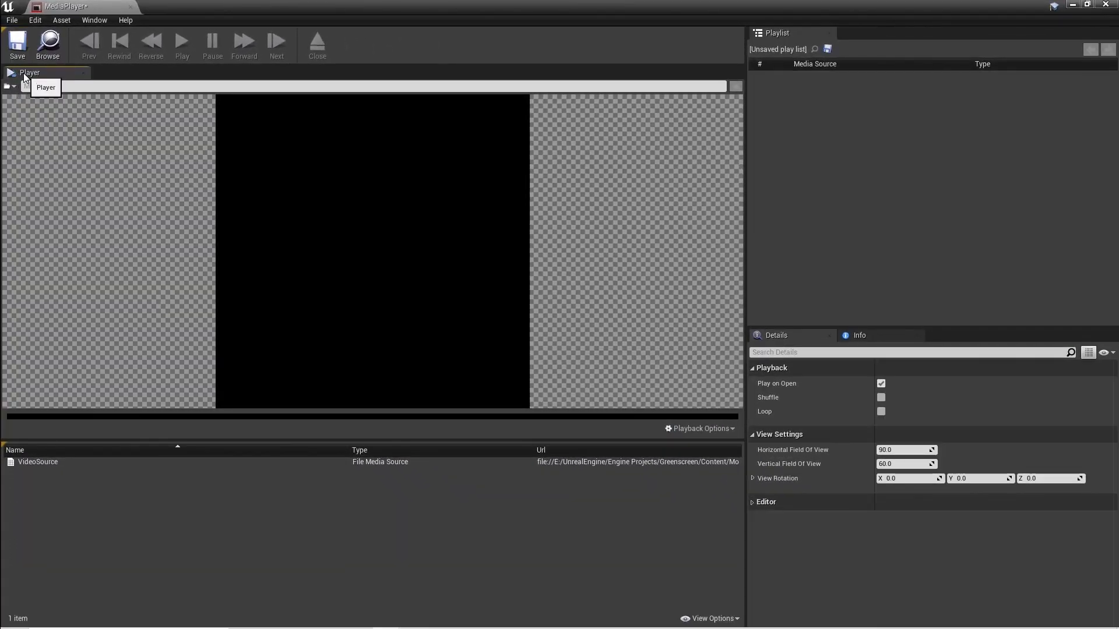
Step: Load VideoSource in the media player with Loop enabled, pause its playback and return to the level editor
{"action": "double_click", "coordinate": [135, 461]}
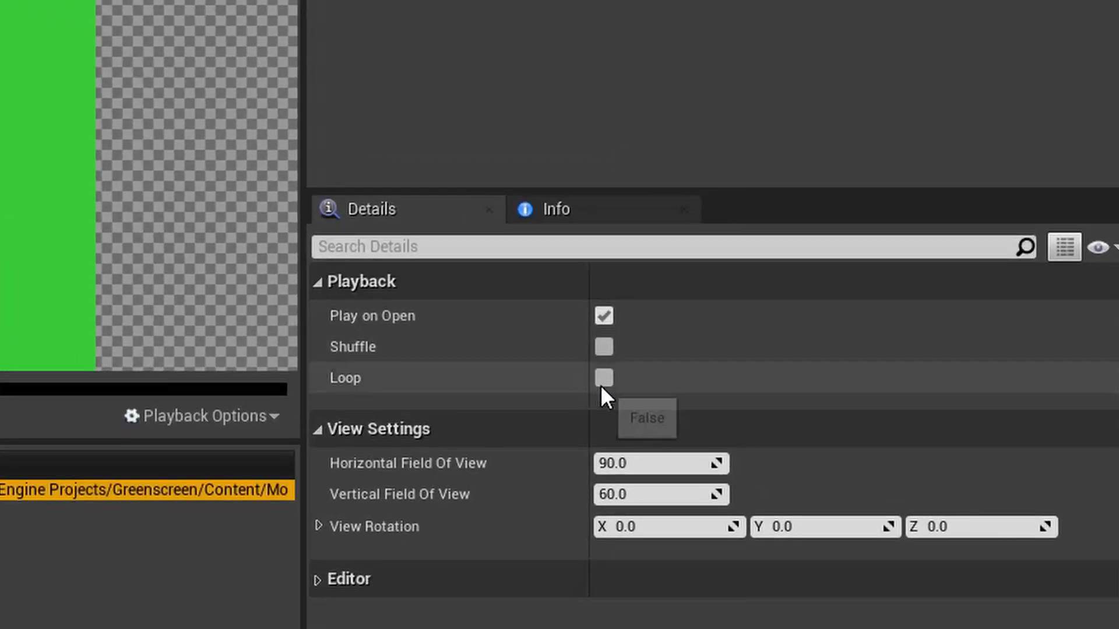
{"action": "left_click", "coordinate": [880, 412]}
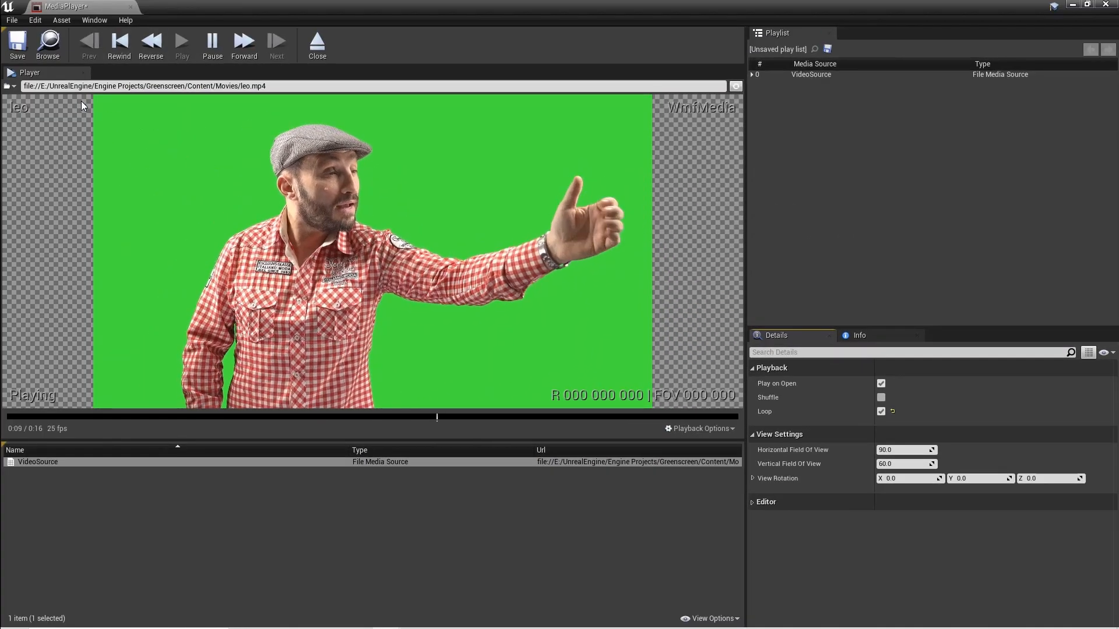
{"action": "left_click", "coordinate": [212, 42]}
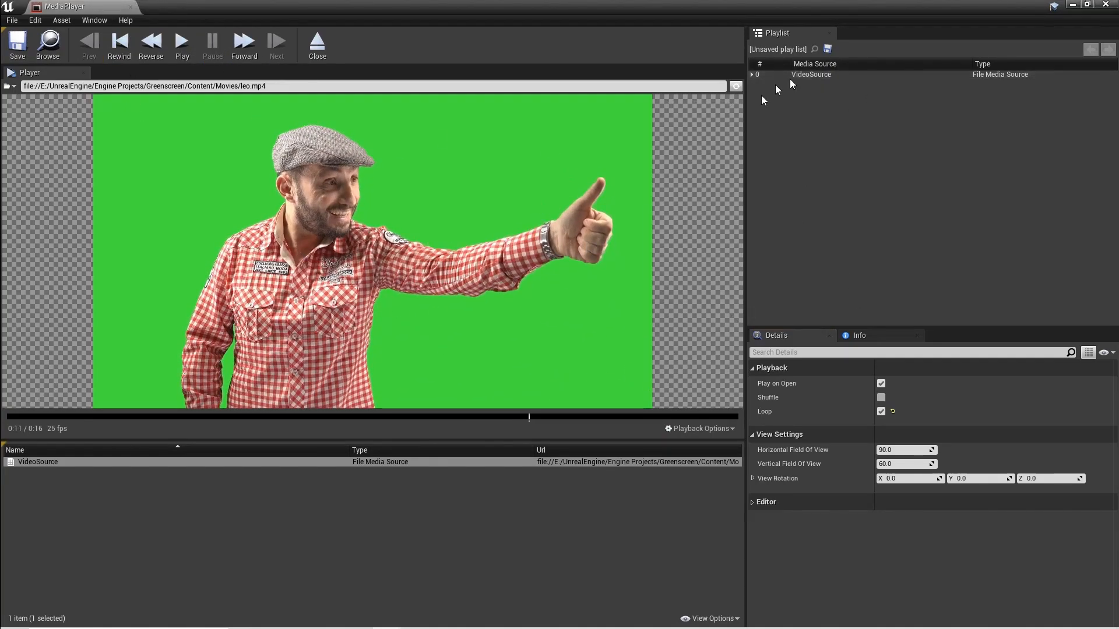
{"action": "left_click", "coordinate": [1105, 5]}
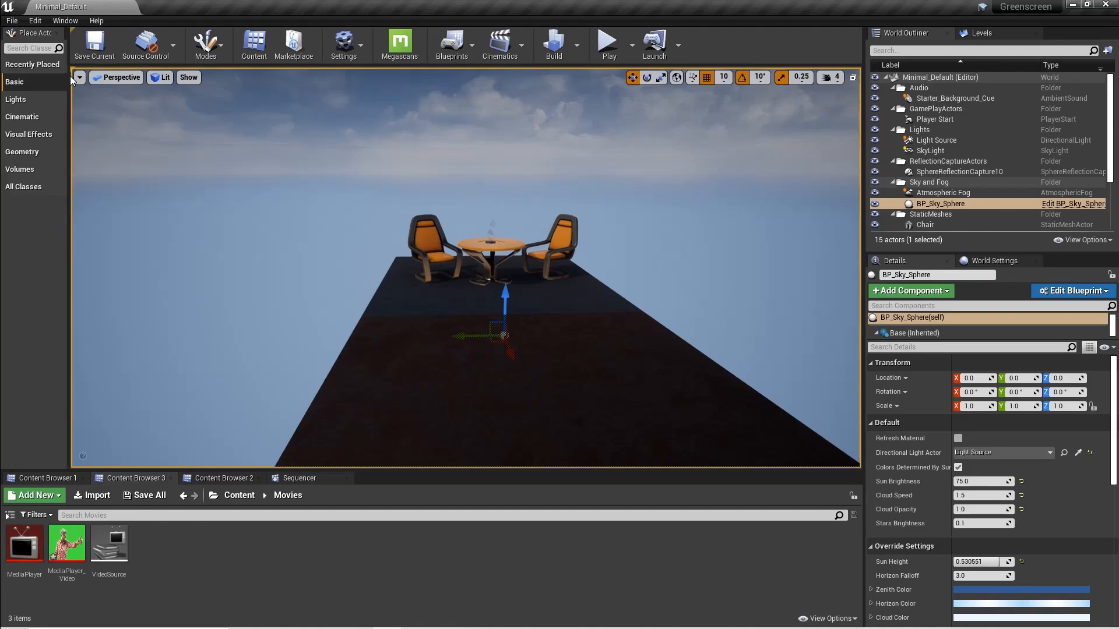
Step: Place a Plane actor on the floor in front of the table, rotate it upright to face the view and raise it
{"action": "left_click_drag", "start_coordinate": [69, 76], "coordinate": [177, 77]}
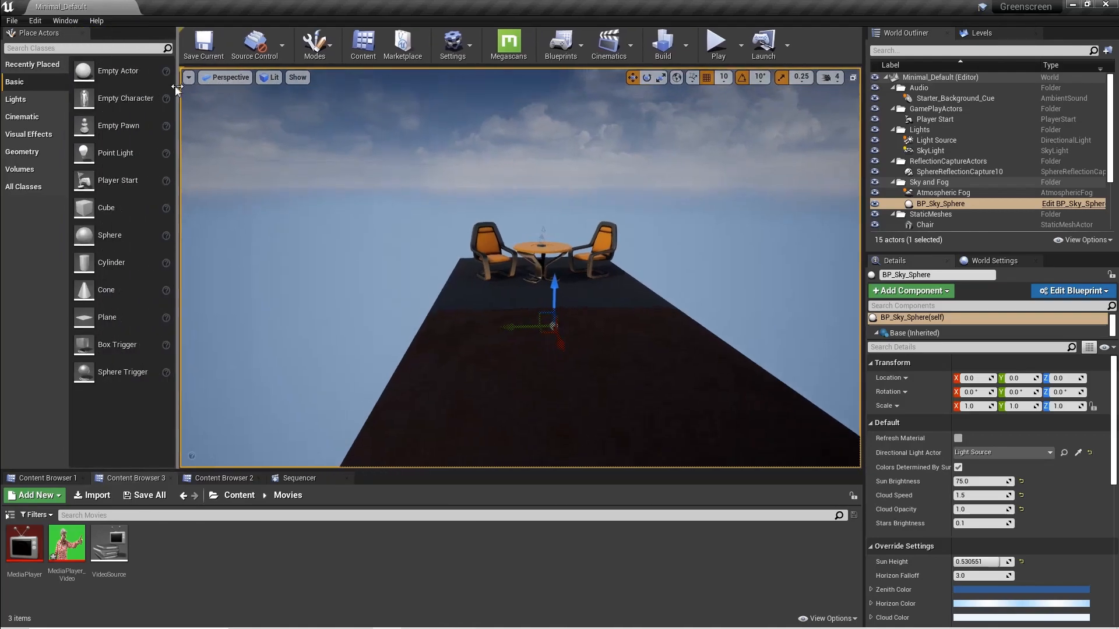
{"action": "left_click", "coordinate": [61, 48]}
{"action": "type", "text": "plane"}
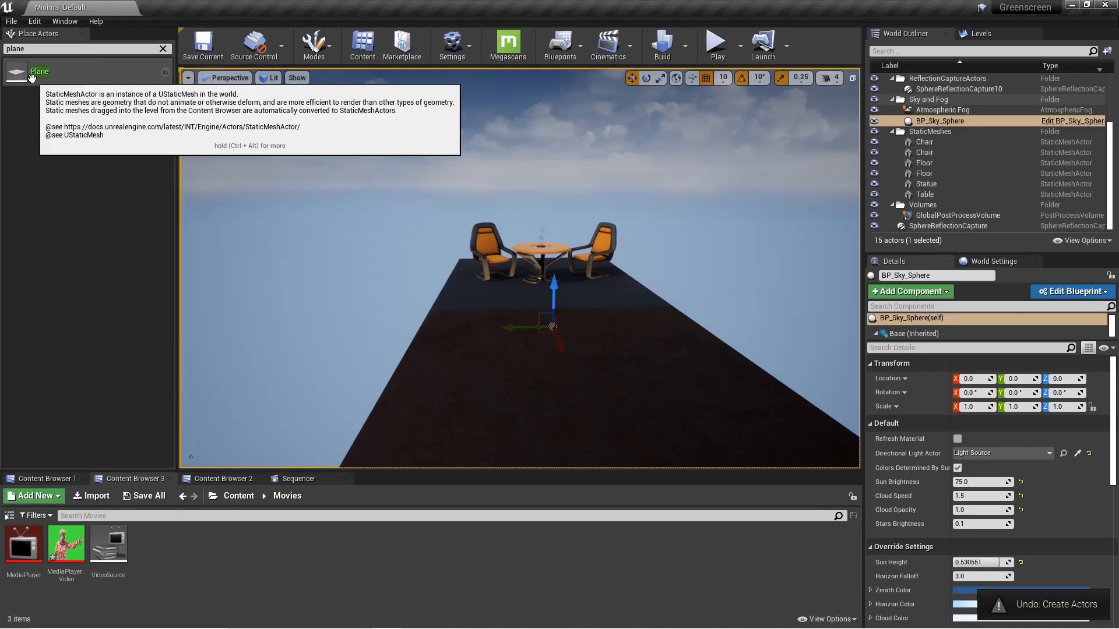
{"action": "left_click_drag", "start_coordinate": [58, 69], "coordinate": [574, 292]}
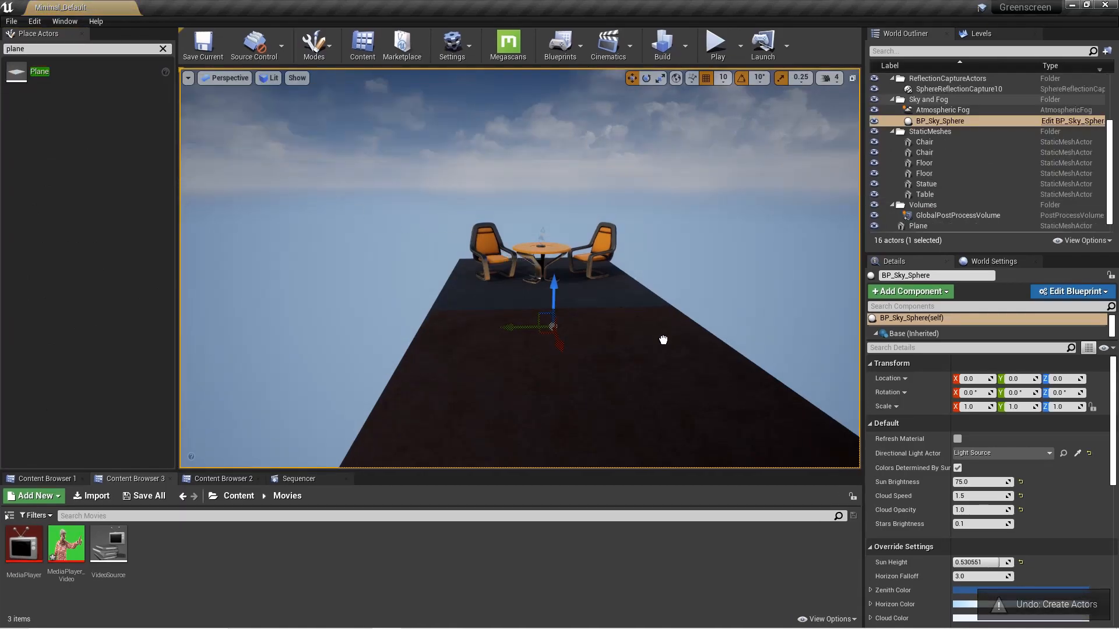
{"action": "left_click_drag", "start_coordinate": [575, 339], "coordinate": [577, 341]}
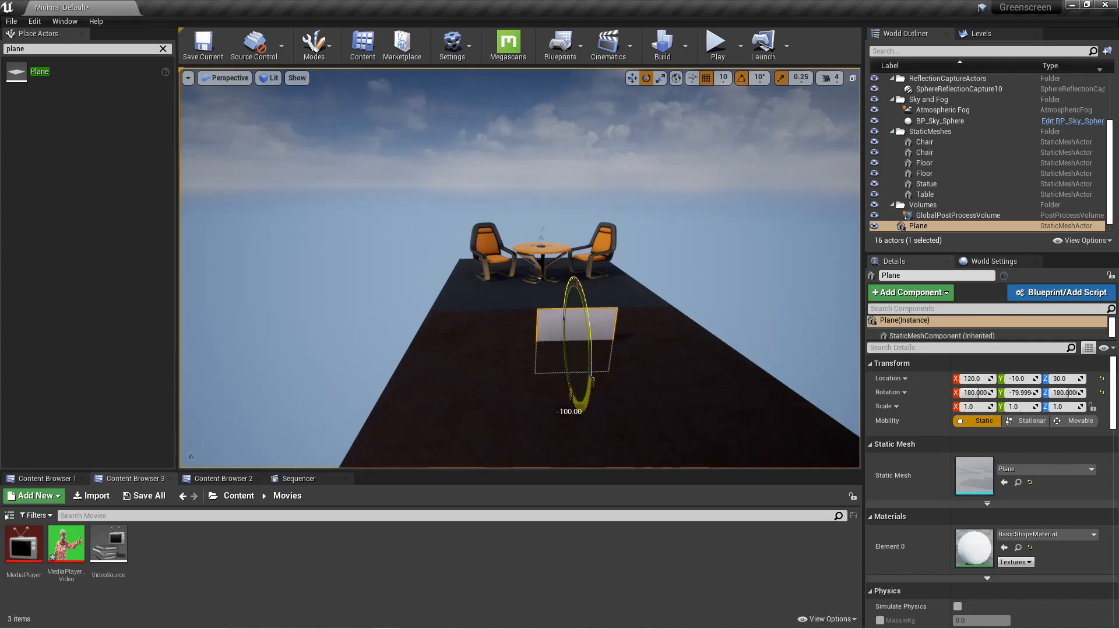
{"action": "left_click_drag", "start_coordinate": [575, 300], "coordinate": [577, 227]}
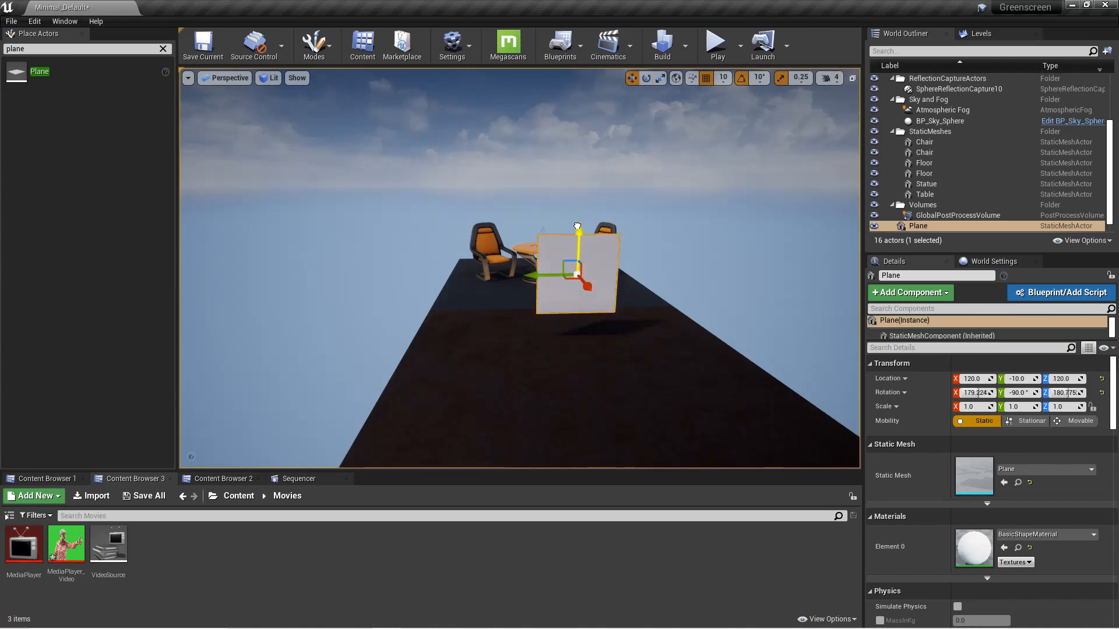
Step: Set the plane's scale to 2.0 in X and 3.0 in Y, and raise it above the floor
{"action": "left_click", "coordinate": [716, 218]}
{"action": "left_click_drag", "start_coordinate": [717, 222], "coordinate": [728, 198]}
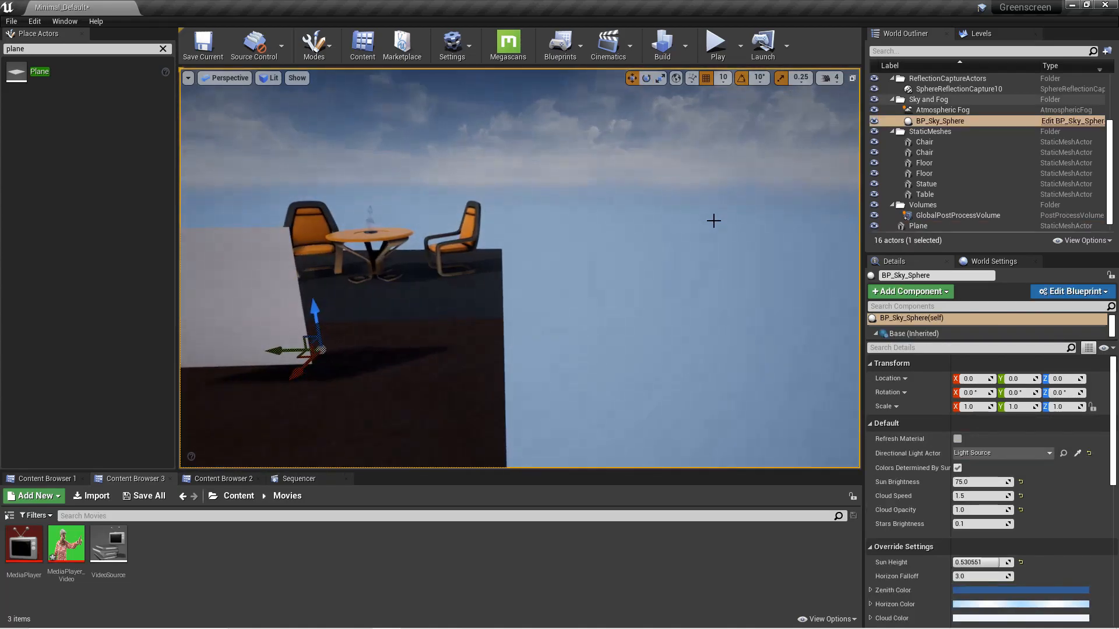
{"action": "right_click_drag", "start_coordinate": [717, 217], "coordinate": [668, 219]}
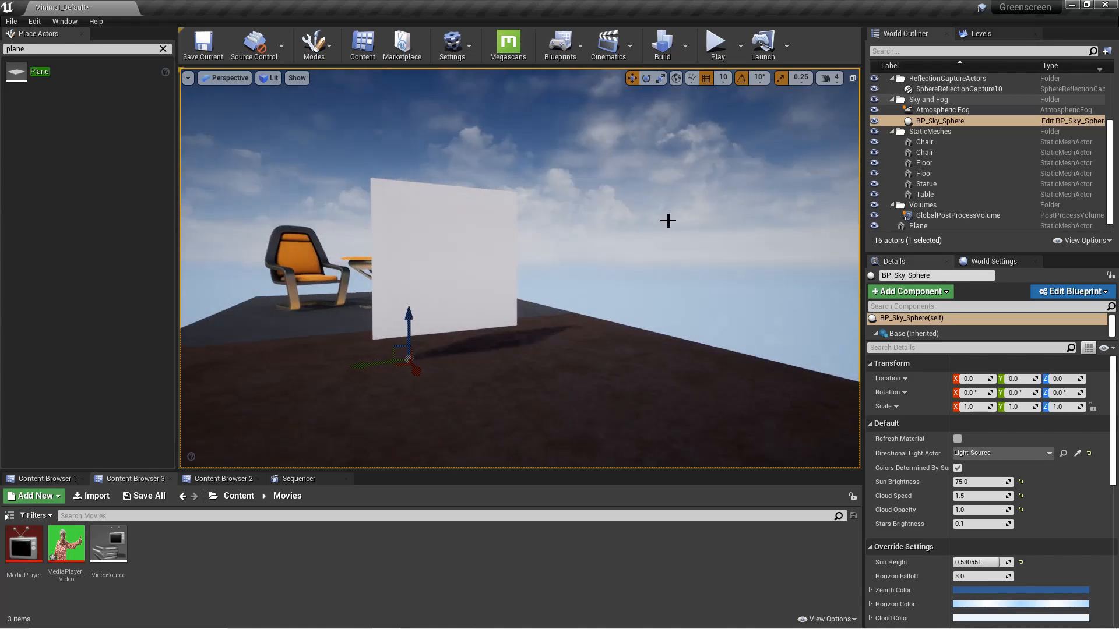
{"action": "left_click", "coordinate": [511, 232]}
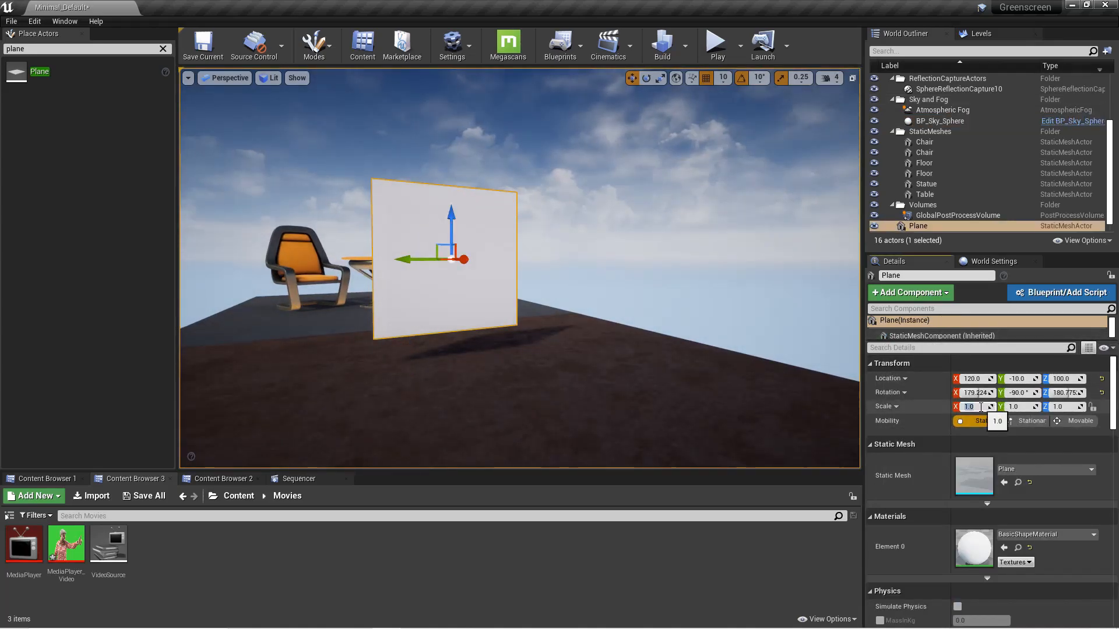
{"action": "type", "text": "3"}
{"action": "key", "text": "Return"}
{"action": "type", "text": "2"}
{"action": "key", "text": "Return"}
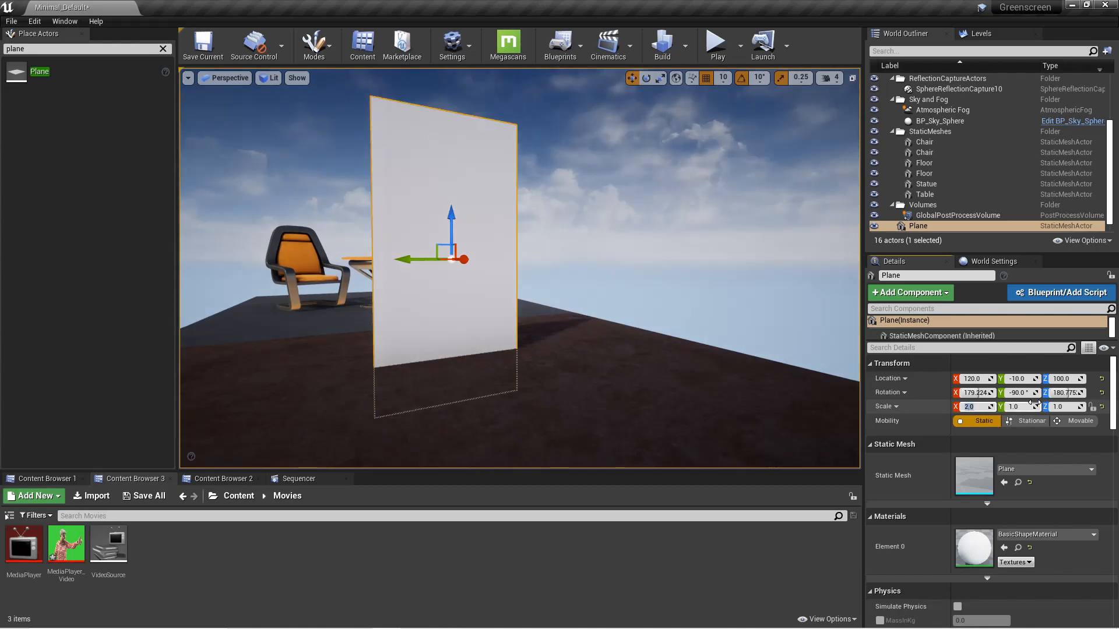
{"action": "left_click", "coordinate": [1018, 407]}
{"action": "type", "text": "3"}
{"action": "key", "text": "Return"}
{"action": "left_click_drag", "start_coordinate": [450, 220], "coordinate": [451, 157]}
Step: Move the upright plane along the X axis, farther away from the table and chairs
{"action": "left_click", "coordinate": [676, 193]}
{"action": "right_click_drag", "start_coordinate": [675, 193], "coordinate": [583, 193]}
{"action": "right_click_drag", "start_coordinate": [687, 230], "coordinate": [724, 230]}
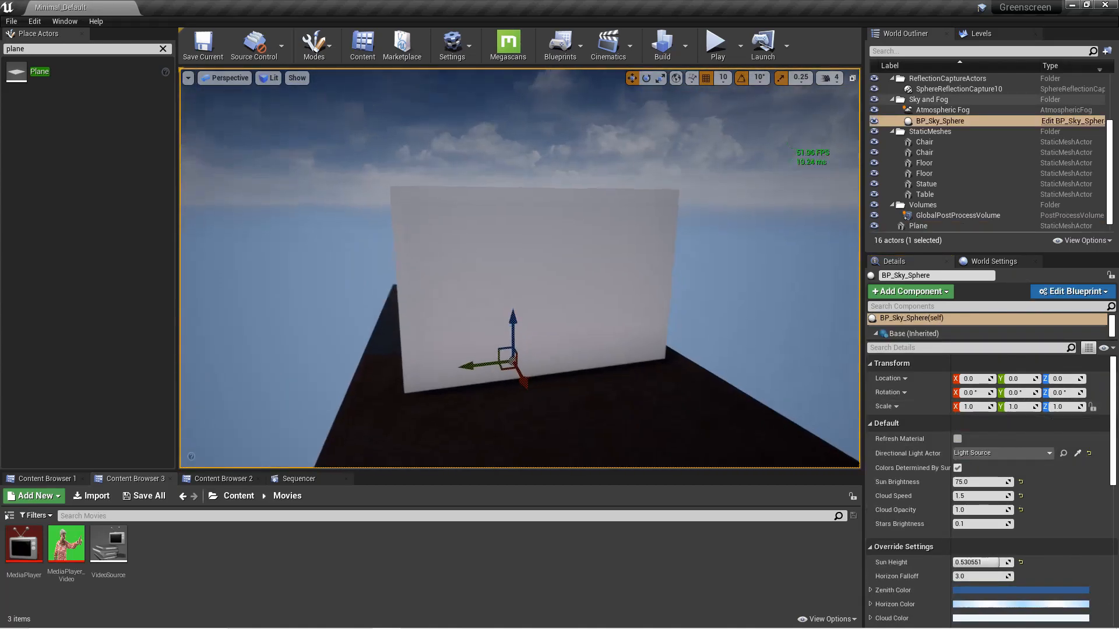
{"action": "mouse_move", "coordinate": [583, 233]}
{"action": "right_mouse_down"}
{"action": "mouse_move", "coordinate": [723, 233]}
{"action": "mouse_move", "coordinate": [583, 233]}
{"action": "right_mouse_up"}
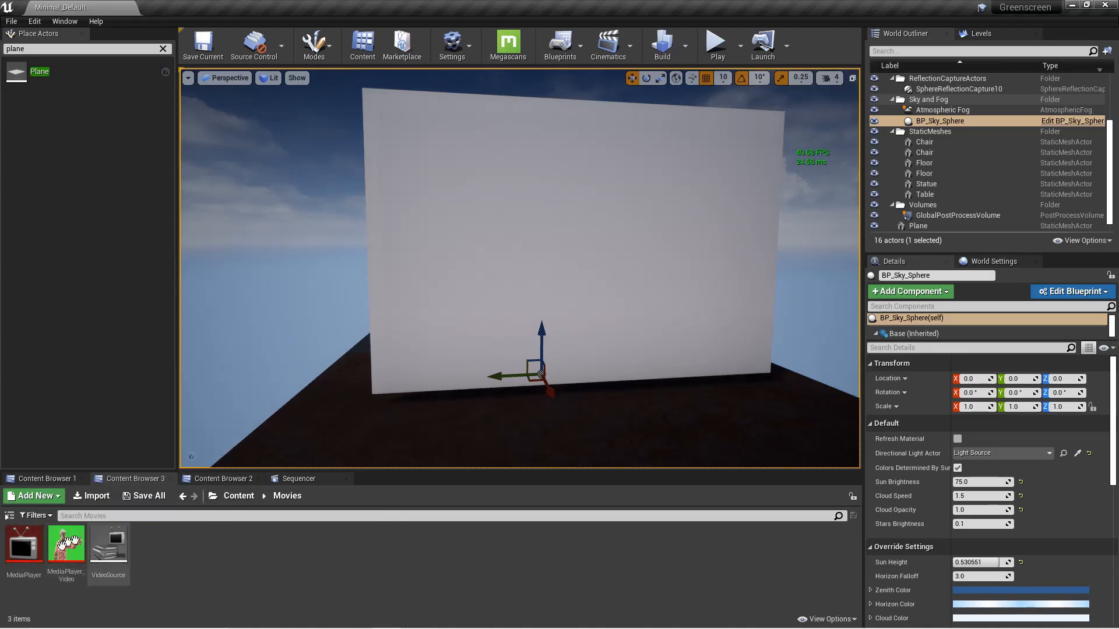
{"action": "mouse_move", "coordinate": [73, 561]}
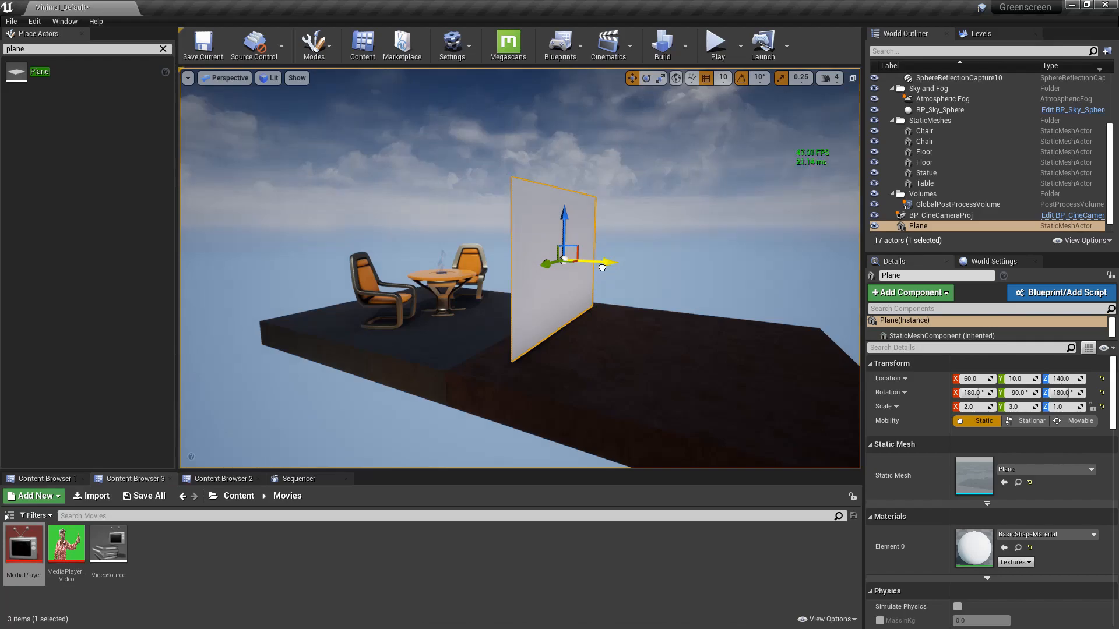
{"action": "left_click_drag", "start_coordinate": [603, 261], "coordinate": [694, 268]}
Step: Apply the MediaPlayer_Video texture from the Movies folder to the upright plane as a new material
{"action": "left_click", "coordinate": [798, 259]}
{"action": "right_click_drag", "start_coordinate": [799, 258], "coordinate": [856, 264]}
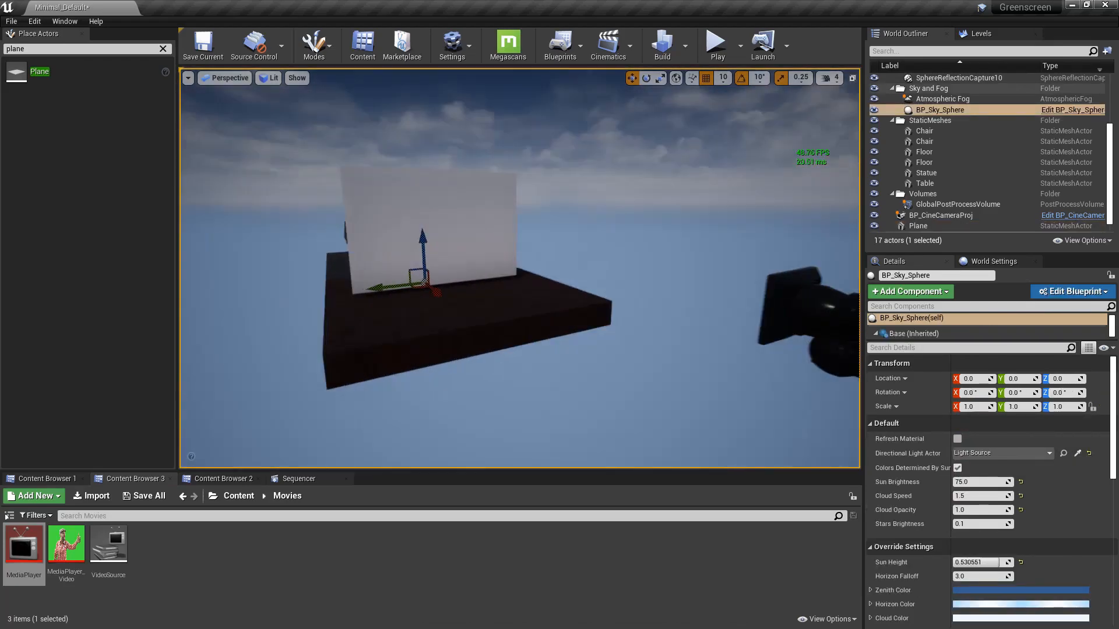
{"action": "left_click", "coordinate": [81, 541]}
{"action": "left_click_drag", "start_coordinate": [61, 554], "coordinate": [411, 208]}
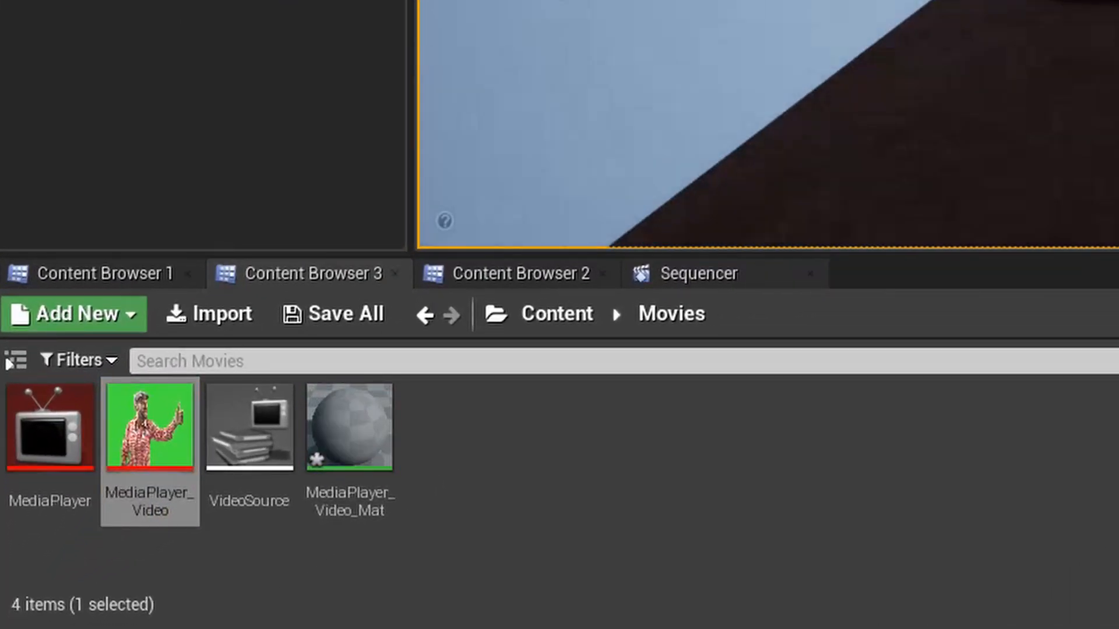
{"action": "left_click", "coordinate": [452, 540]}
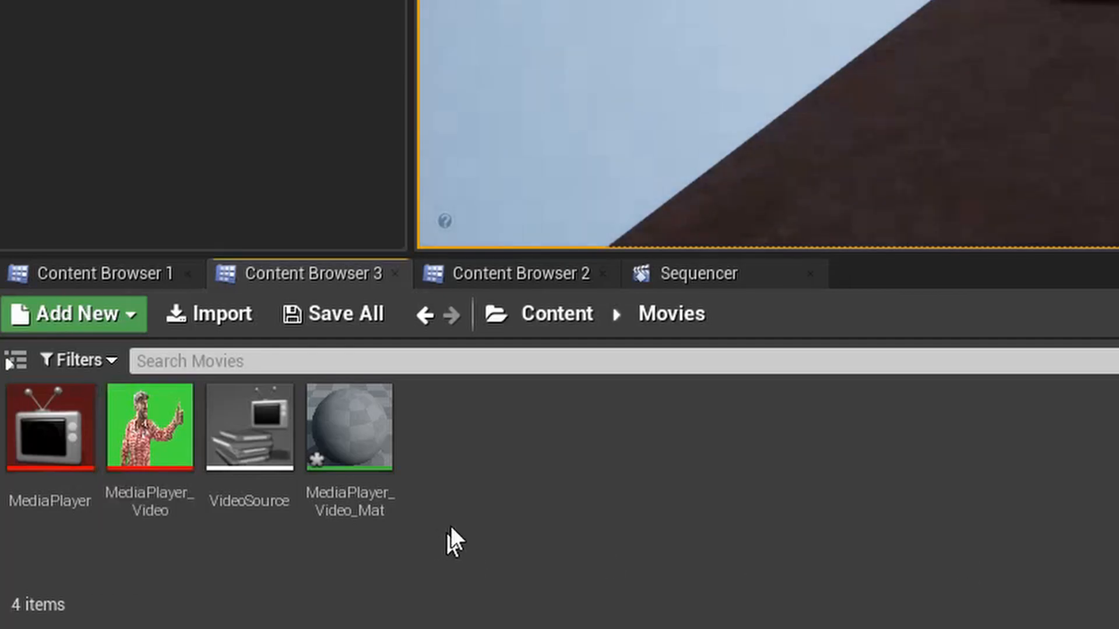
Step: Open the MediaPlayer_Video_Mat material and move its Texture Sample node farther from the result node
{"action": "mouse_move", "coordinate": [383, 460]}
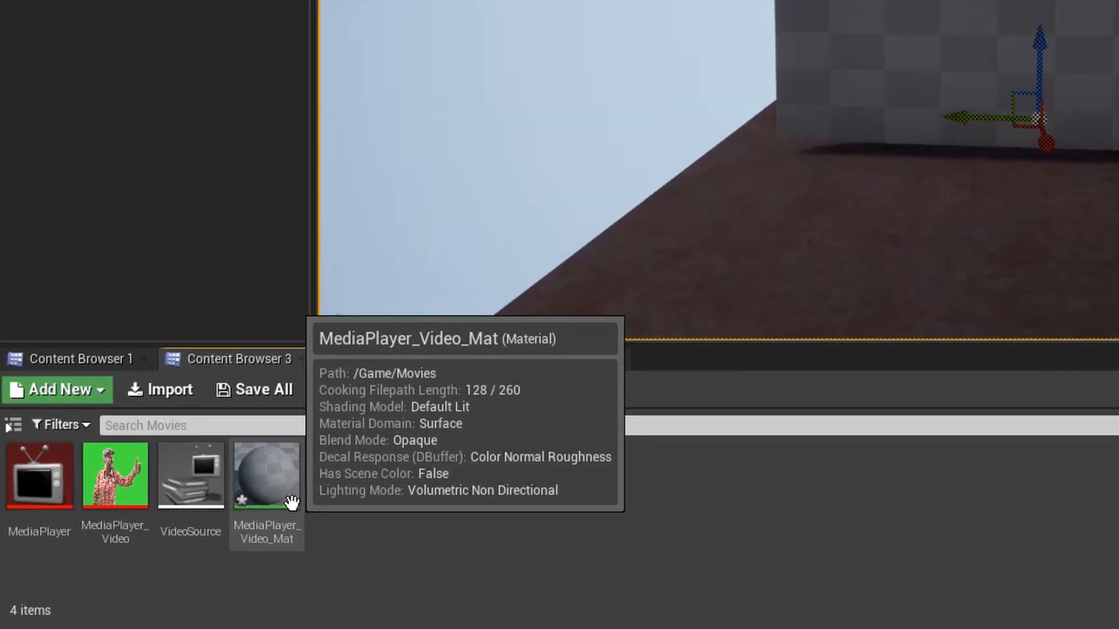
{"action": "double_click", "coordinate": [329, 481]}
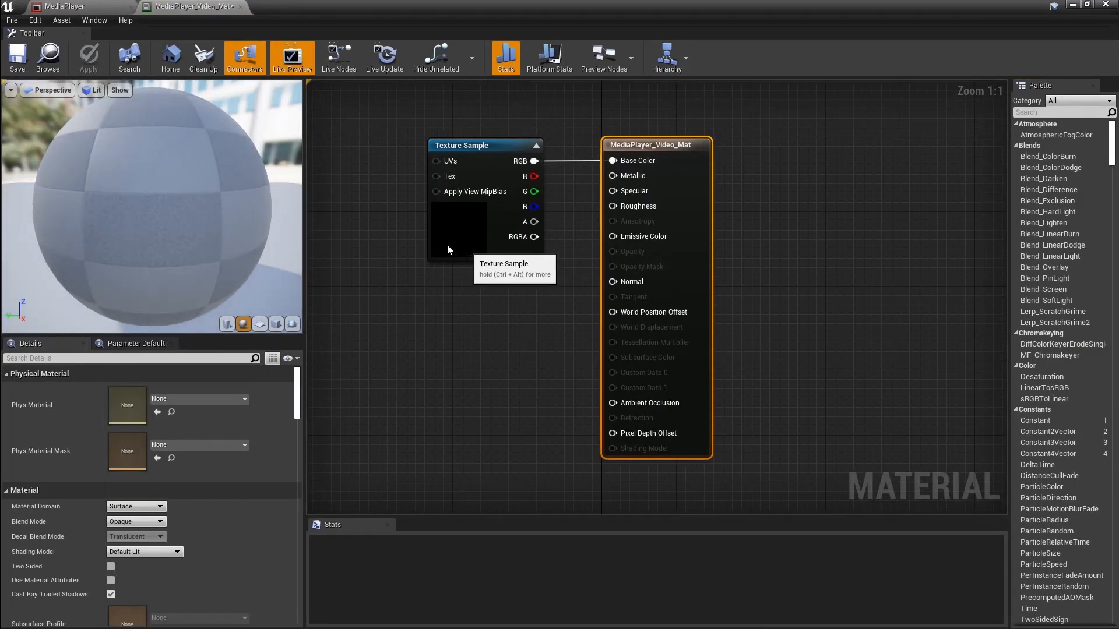
{"action": "left_click_drag", "start_coordinate": [447, 249], "coordinate": [389, 239]}
{"action": "right_click_drag", "start_coordinate": [389, 239], "coordinate": [495, 265]}
{"action": "left_click_drag", "start_coordinate": [510, 257], "coordinate": [377, 279]}
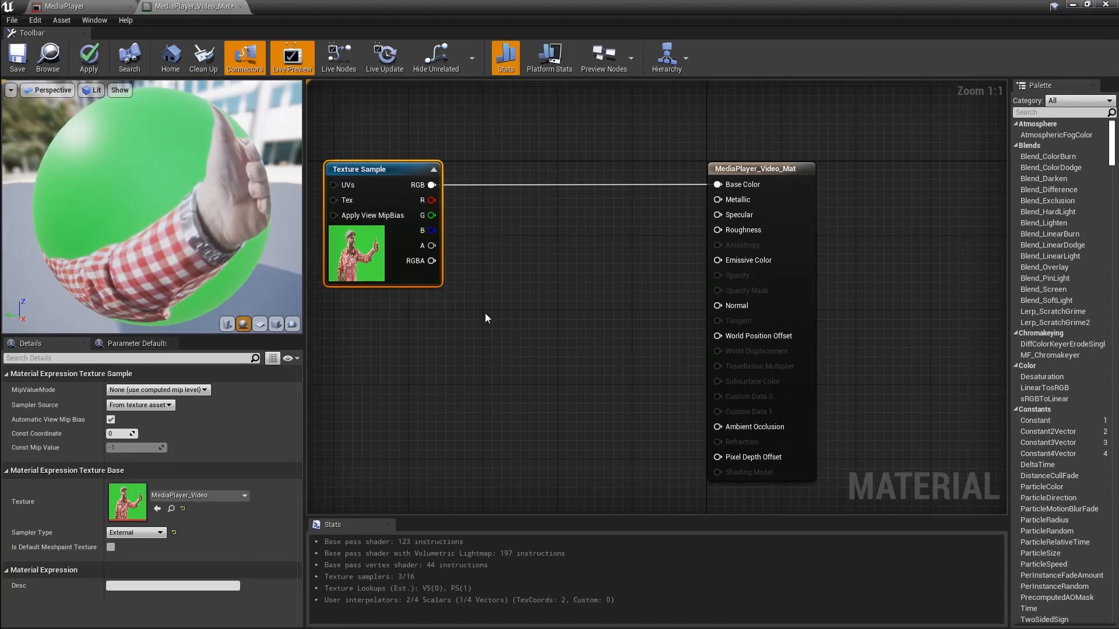
{"action": "right_click_drag", "start_coordinate": [472, 310], "coordinate": [774, 357]}
{"action": "left_click_drag", "start_coordinate": [632, 321], "coordinate": [398, 321]}
Step: Add an MF_Chromakeyer node fed by the Texture Sample's RGB output
{"action": "left_click_drag", "start_coordinate": [509, 234], "coordinate": [623, 297]}
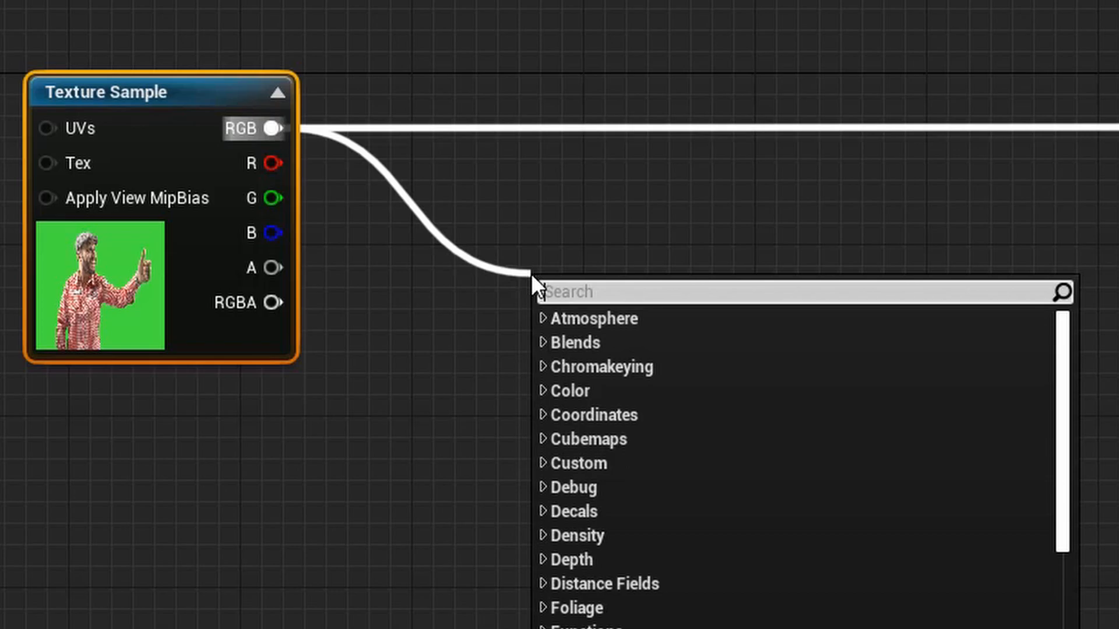
{"action": "type", "text": "gre"}
{"action": "key", "text": "BackSpace"}
{"action": "key", "text": "BackSpace"}
{"action": "key", "text": "BackSpace"}
{"action": "type", "text": "chrom"}
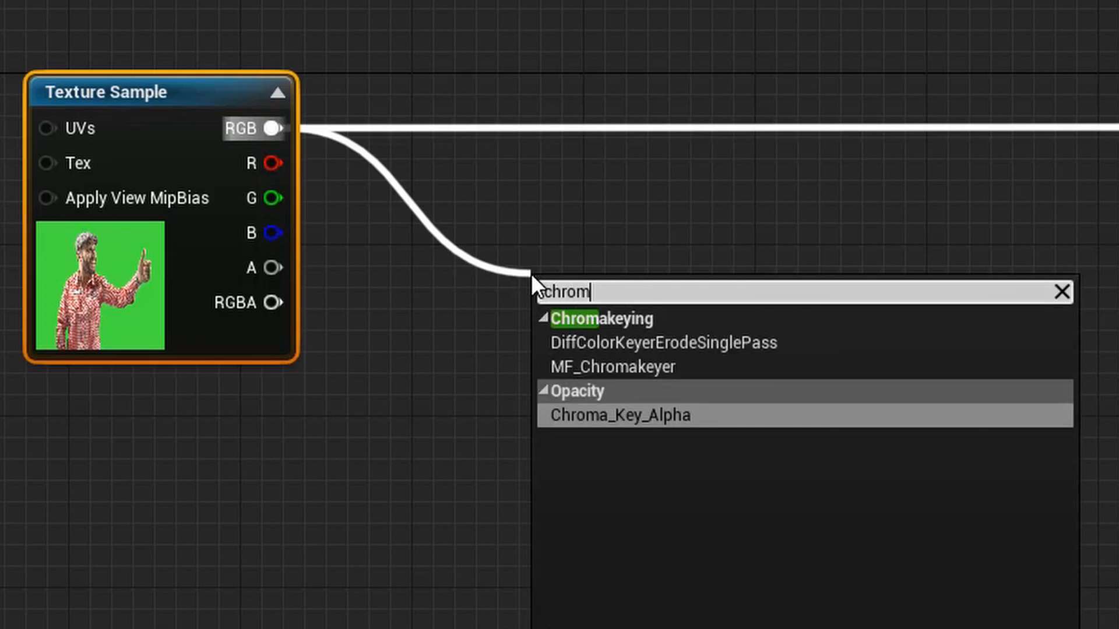
{"action": "left_click", "coordinate": [617, 371]}
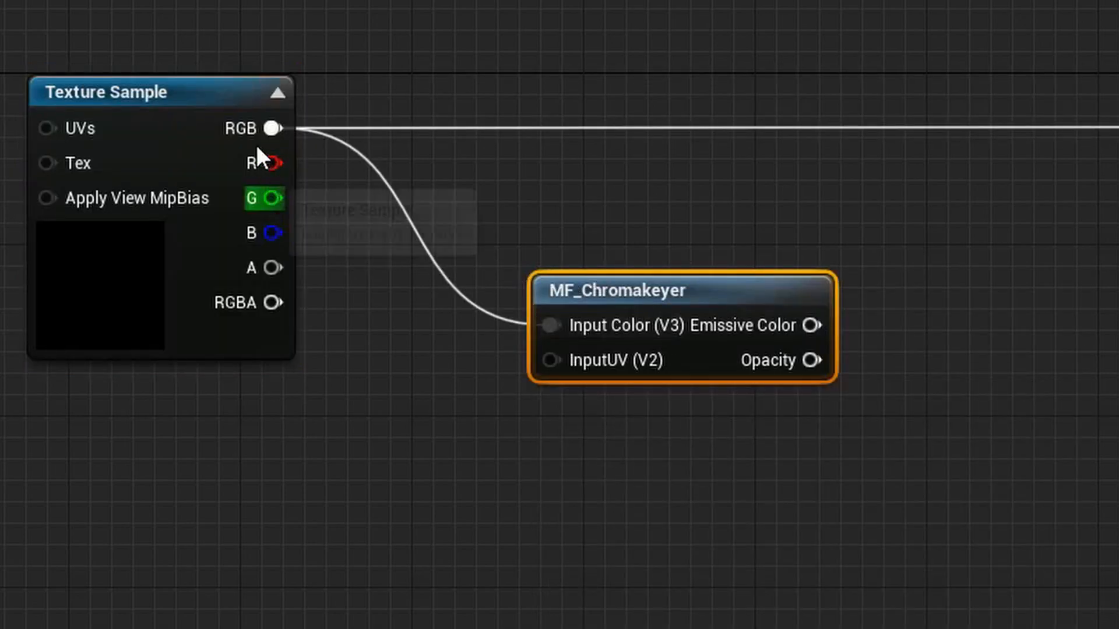
{"action": "left_click_drag", "start_coordinate": [254, 127], "coordinate": [352, 362]}
{"action": "type", "text": "c"}
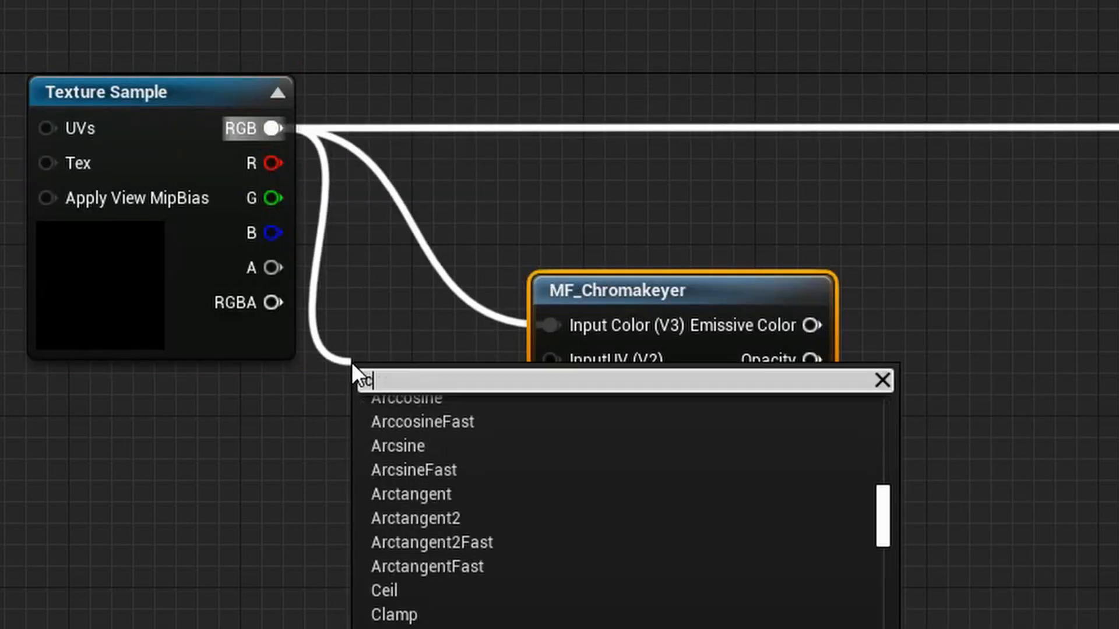
{"action": "type", "text": "hrom"}
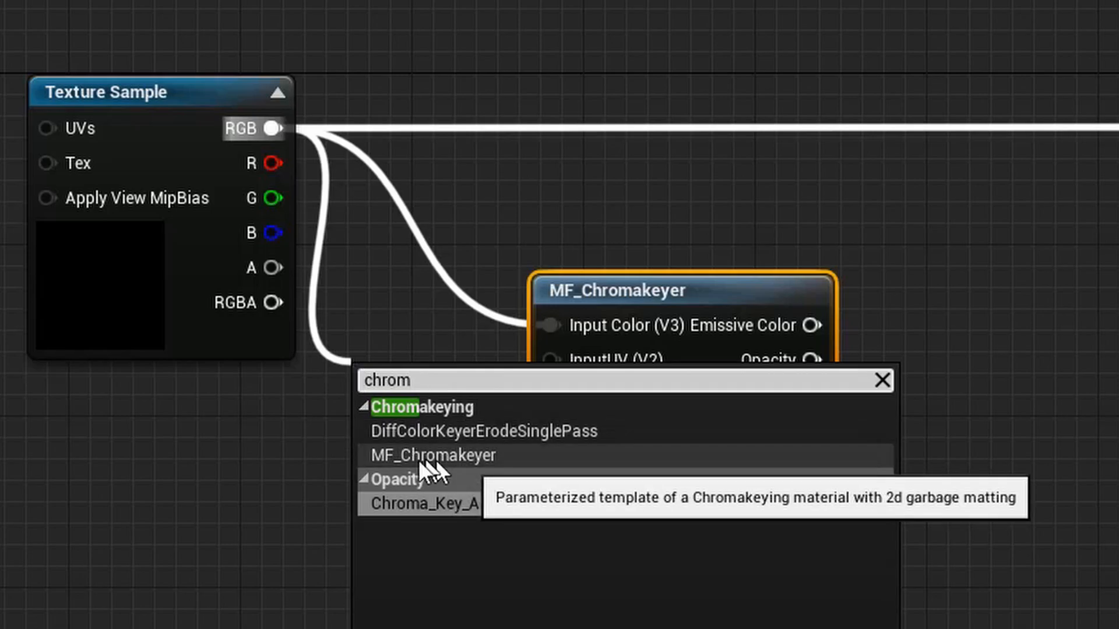
{"action": "key", "text": "Escape"}
{"action": "right_click", "coordinate": [289, 515]}
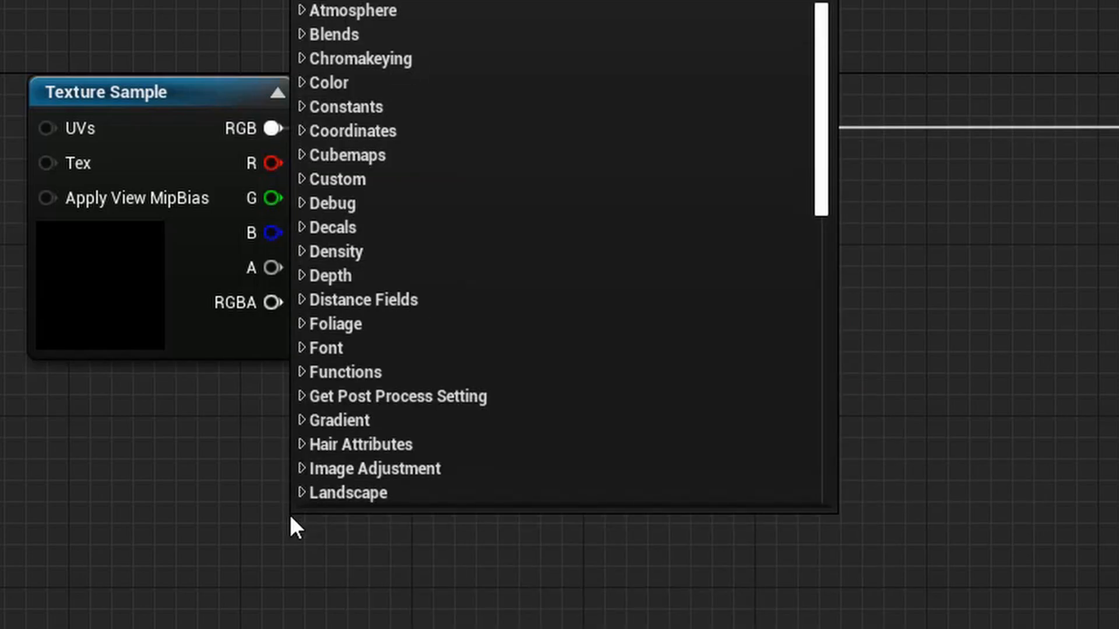
{"action": "type", "text": "chroma"}
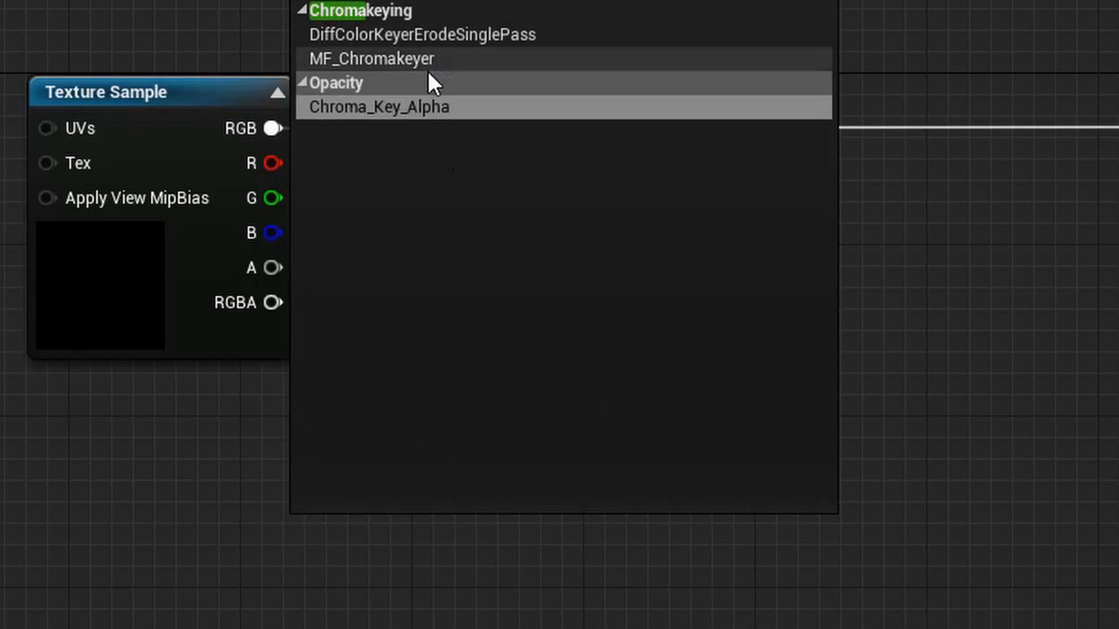
{"action": "left_click", "coordinate": [407, 59]}
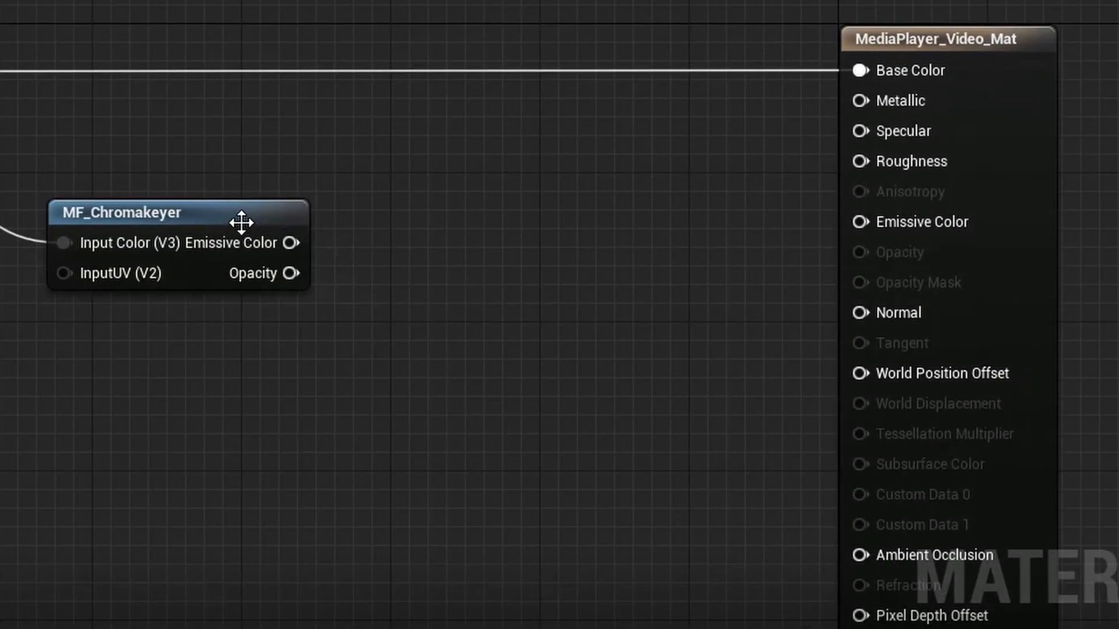
Step: Reposition the MF_Chromakeyer node and wire its Opacity output to both the Opacity and Opacity Mask inputs of the material
{"action": "left_click_drag", "start_coordinate": [241, 222], "coordinate": [269, 179]}
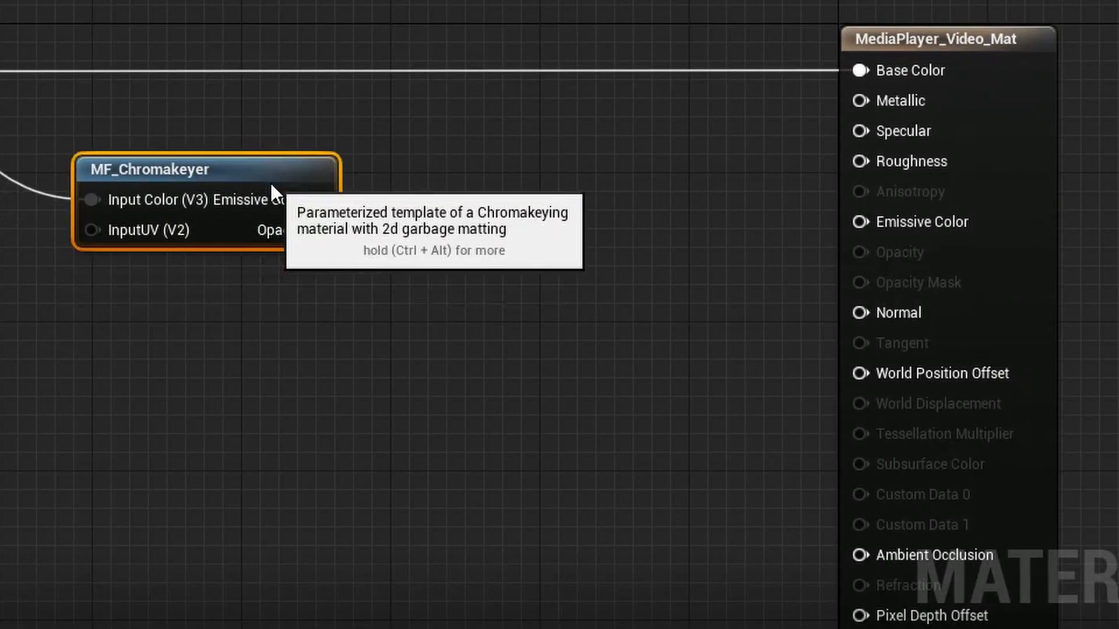
{"action": "left_click_drag", "start_coordinate": [318, 230], "coordinate": [860, 253]}
{"action": "left_click_drag", "start_coordinate": [317, 230], "coordinate": [922, 291]}
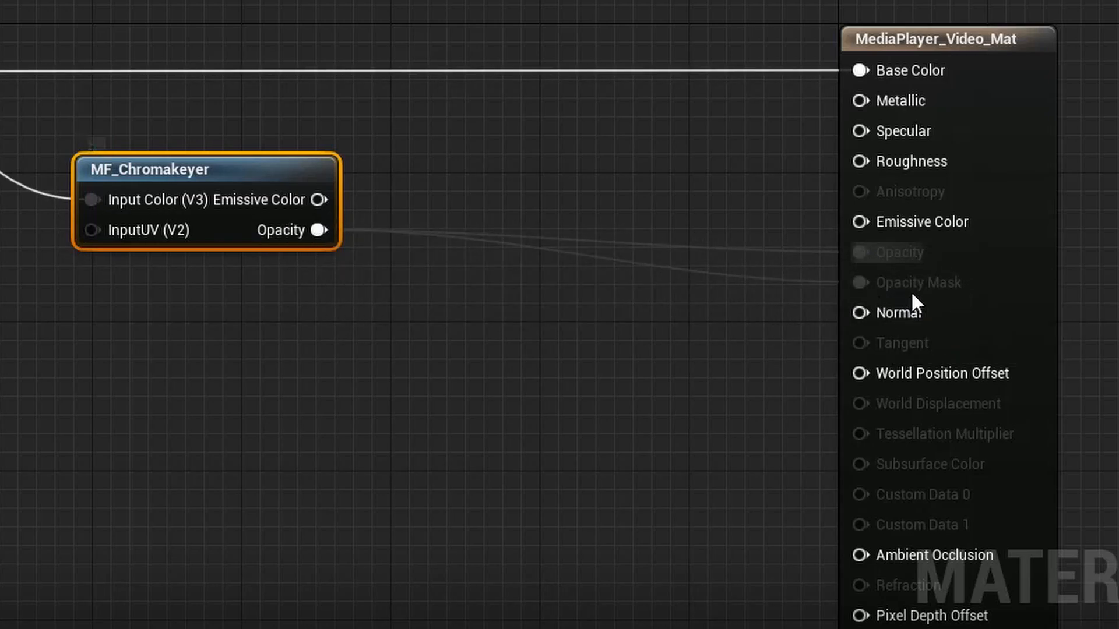
Step: Break the Base Color connection and link the MF_Chromakeyer's Emissive Color output to the material's Emissive Color input
{"action": "right_click_drag", "start_coordinate": [519, 201], "coordinate": [674, 291]}
{"action": "right_click", "coordinate": [675, 291]}
{"action": "left_click", "coordinate": [615, 276]}
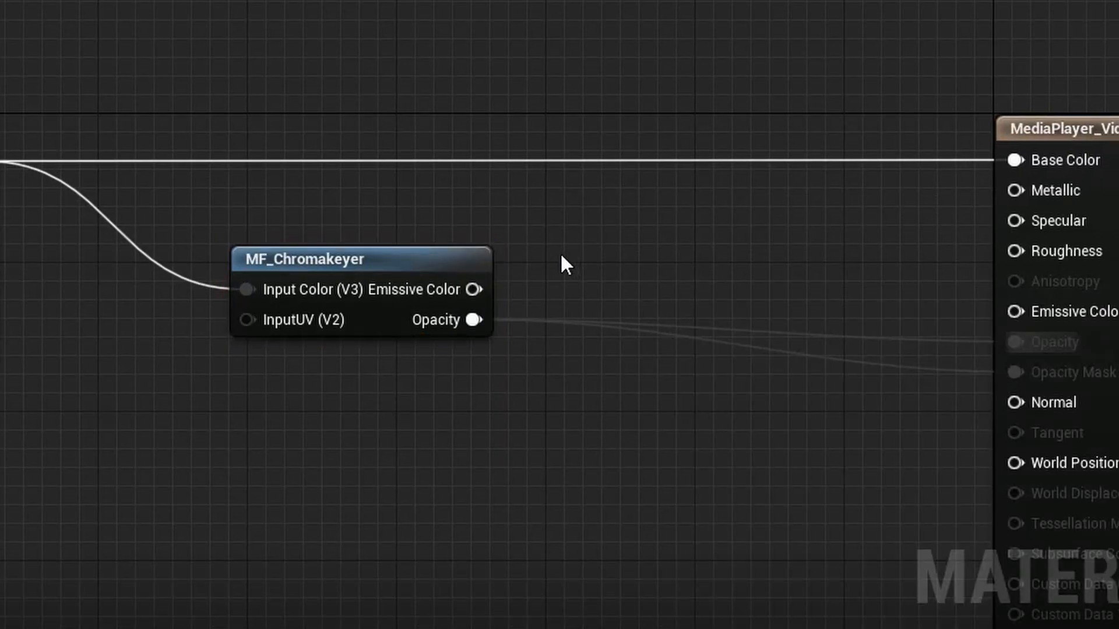
{"action": "left_click", "coordinate": [1015, 160], "text": "alt"}
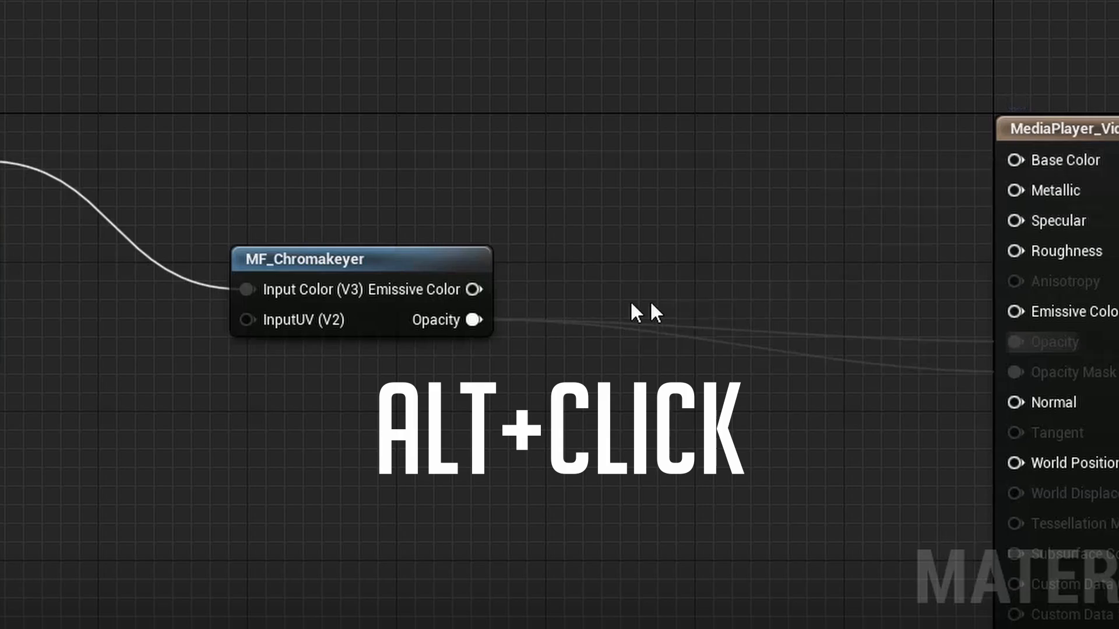
{"action": "left_click_drag", "start_coordinate": [473, 290], "coordinate": [1031, 308]}
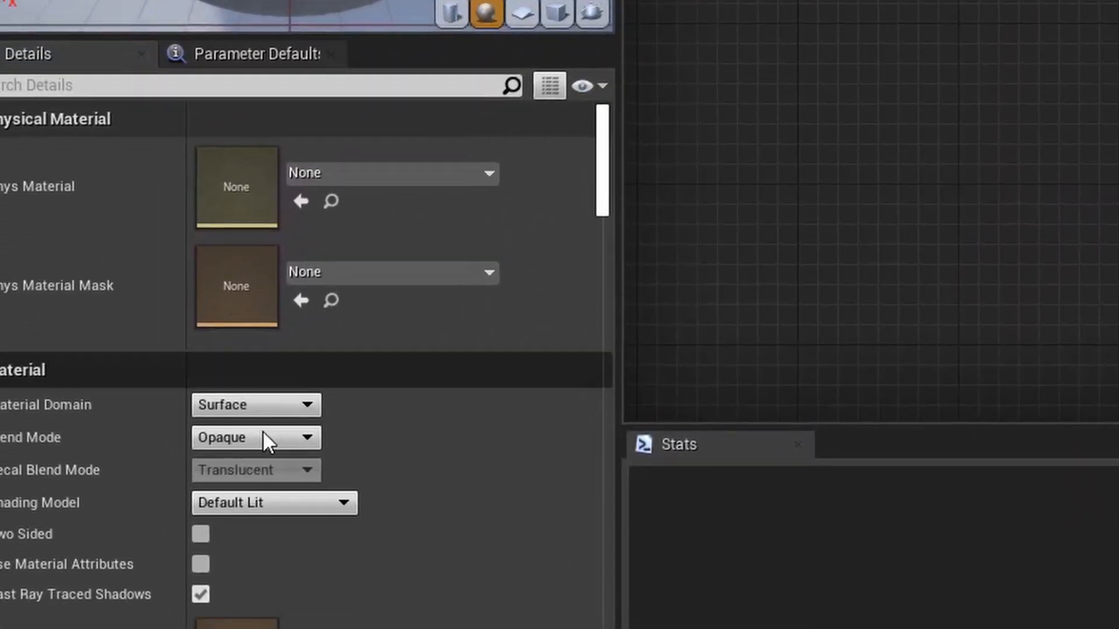
Step: Set the Blend Mode of the MediaPlayer_Video_Mat material to Masked
{"action": "left_click", "coordinate": [259, 441]}
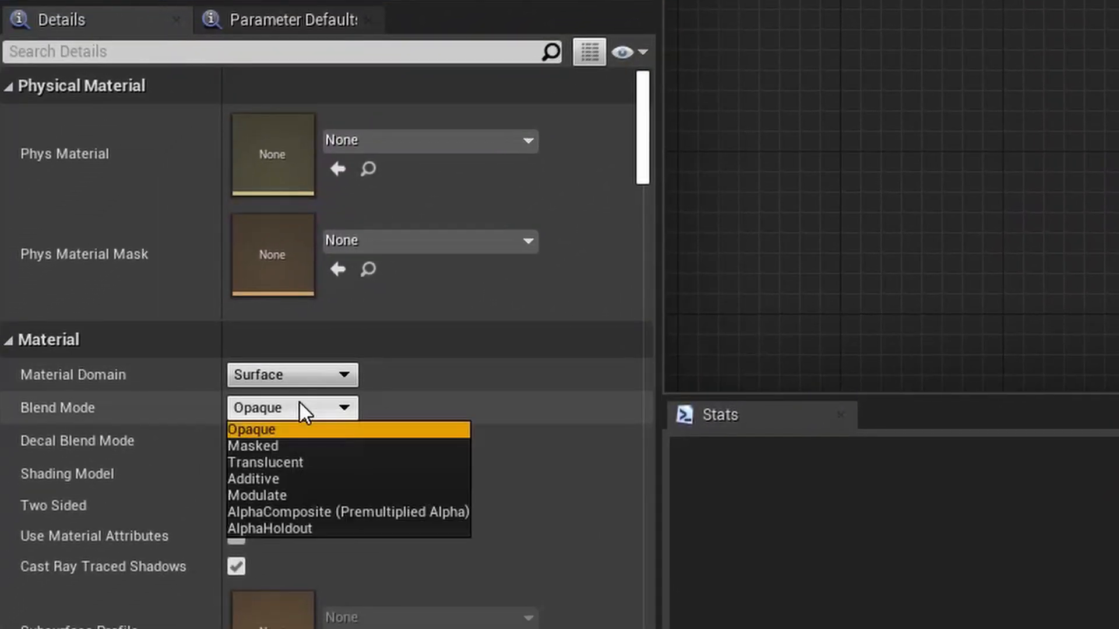
{"action": "left_click", "coordinate": [295, 450]}
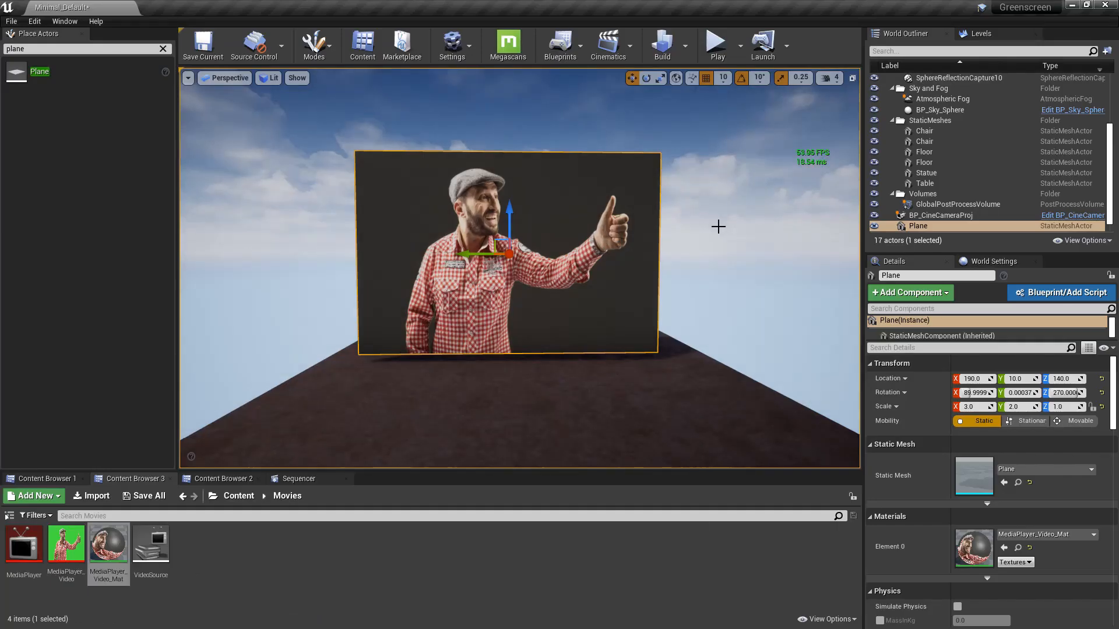
{"action": "left_click", "coordinate": [717, 227]}
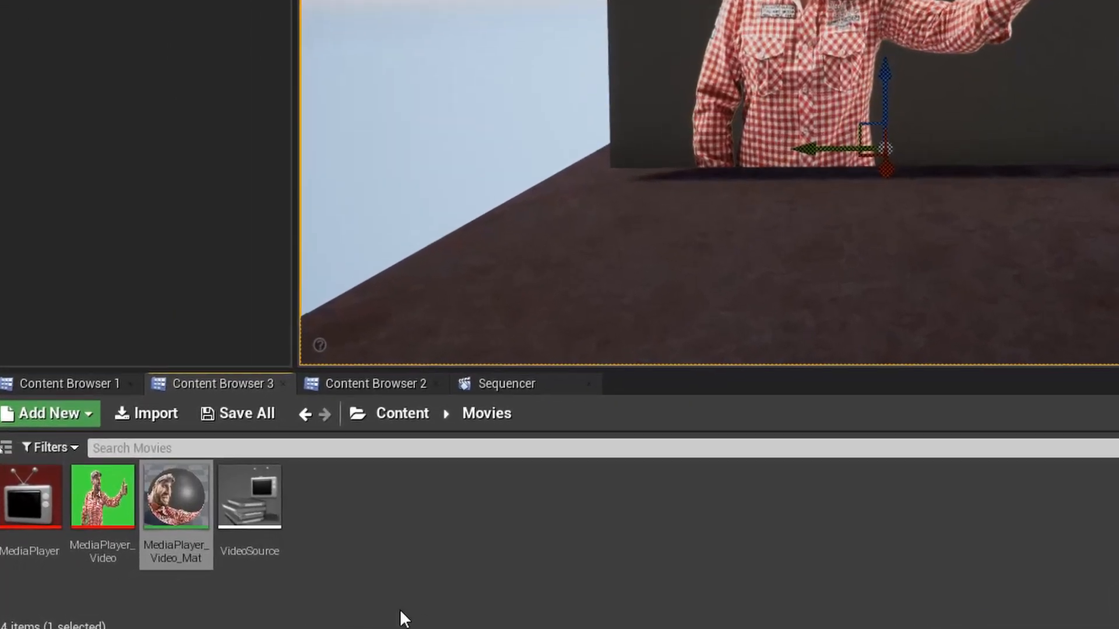
Step: Create a material instance from MediaPlayer_Video_Mat, keeping the default name, and apply it to the video plane
{"action": "left_click", "coordinate": [192, 524]}
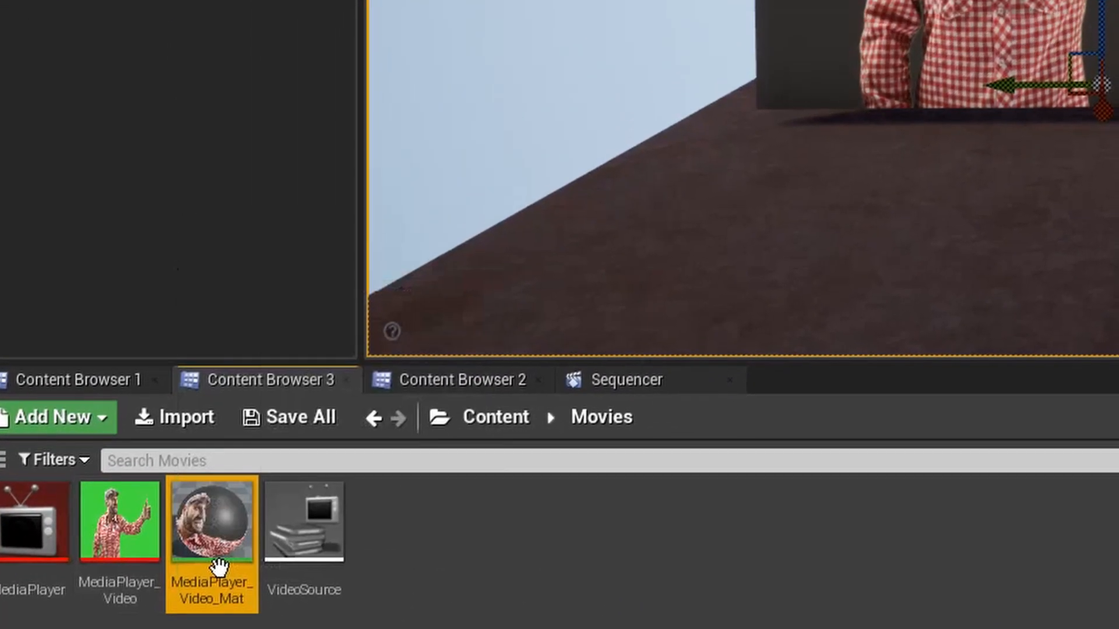
{"action": "right_click", "coordinate": [221, 512]}
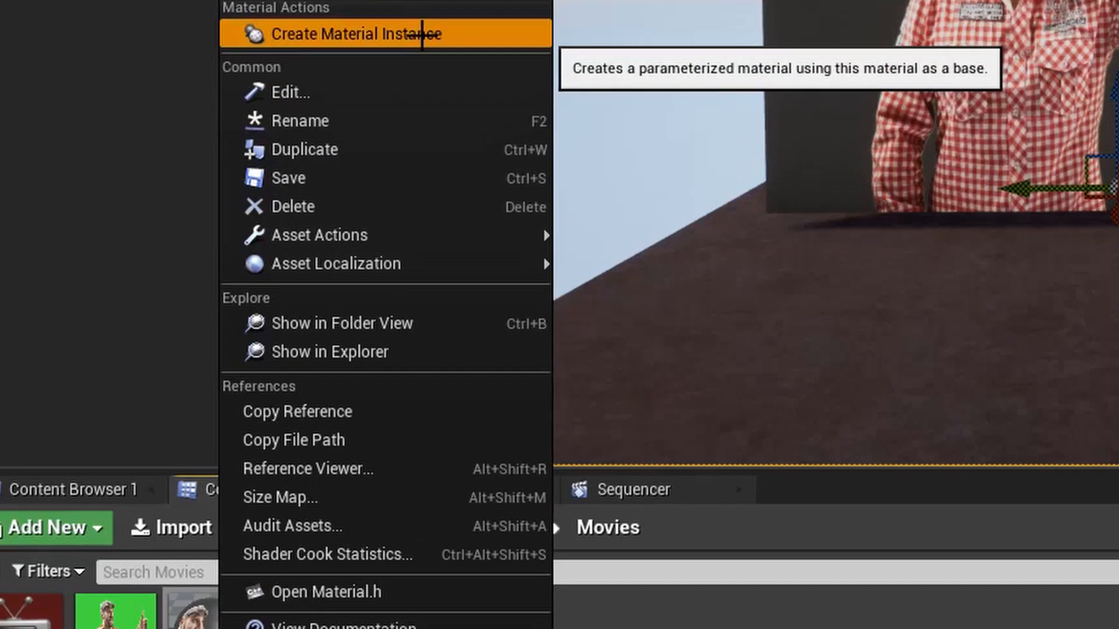
{"action": "left_click", "coordinate": [411, 68]}
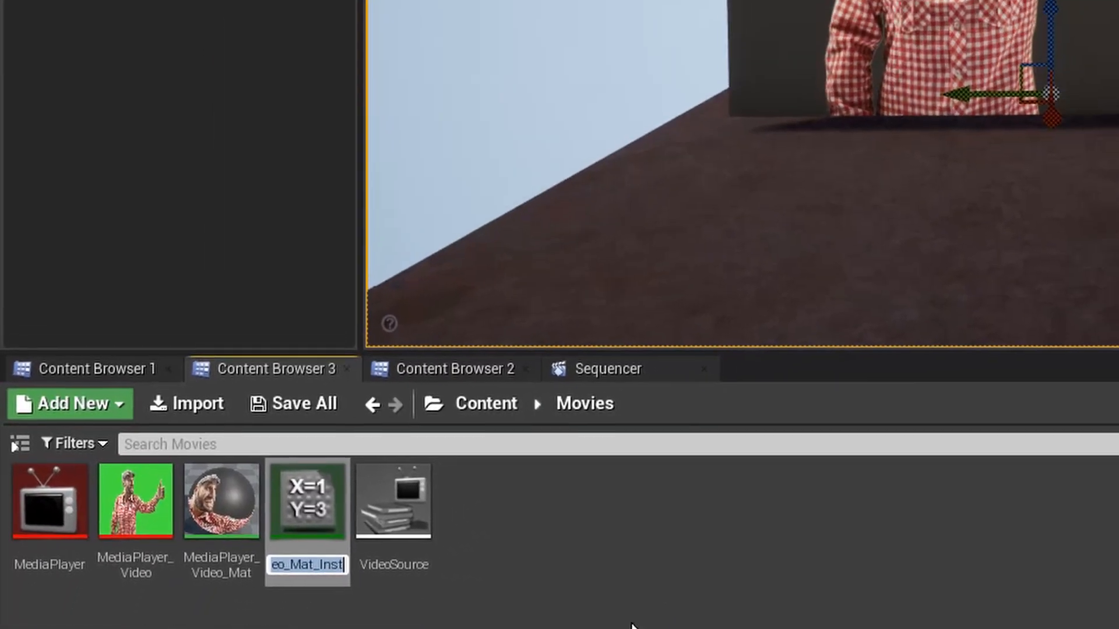
{"action": "key", "text": "Return"}
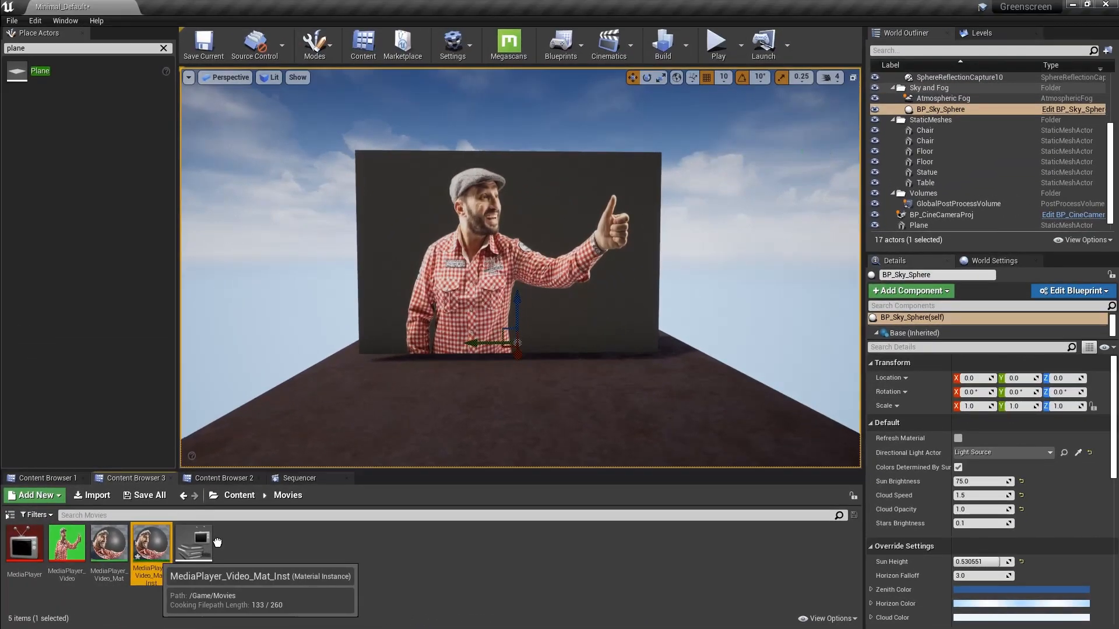
{"action": "left_click_drag", "start_coordinate": [151, 544], "coordinate": [459, 279]}
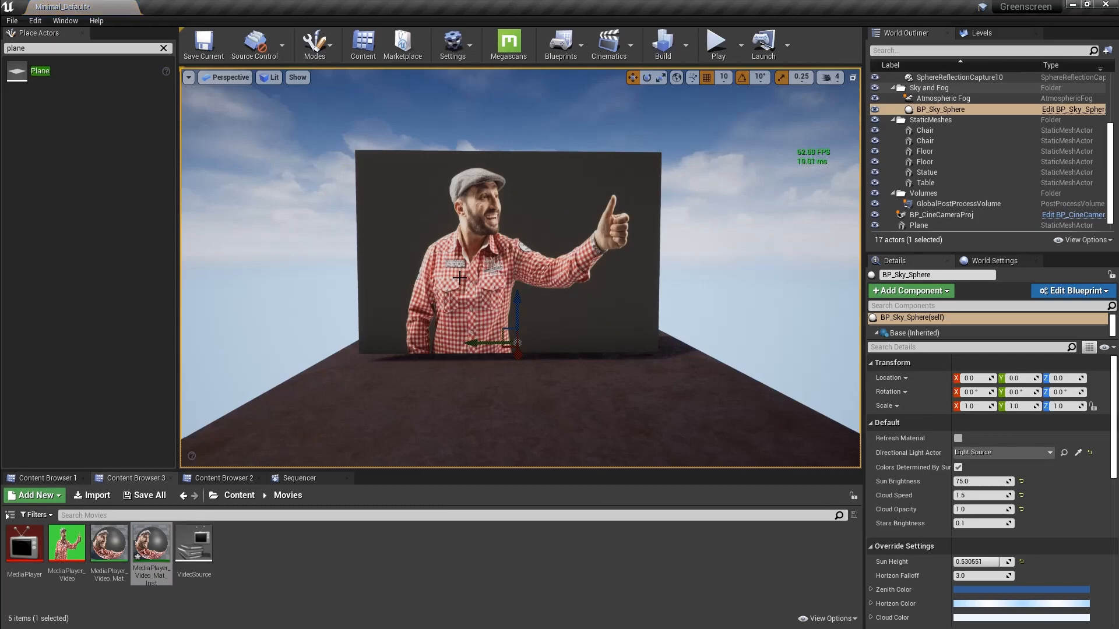
Step: Open the material instance and override its Key Color with the green sampled from the MediaPlayer_Video thumbnail
{"action": "double_click", "coordinate": [163, 552]}
{"action": "left_click_drag", "start_coordinate": [565, 215], "coordinate": [777, 274]}
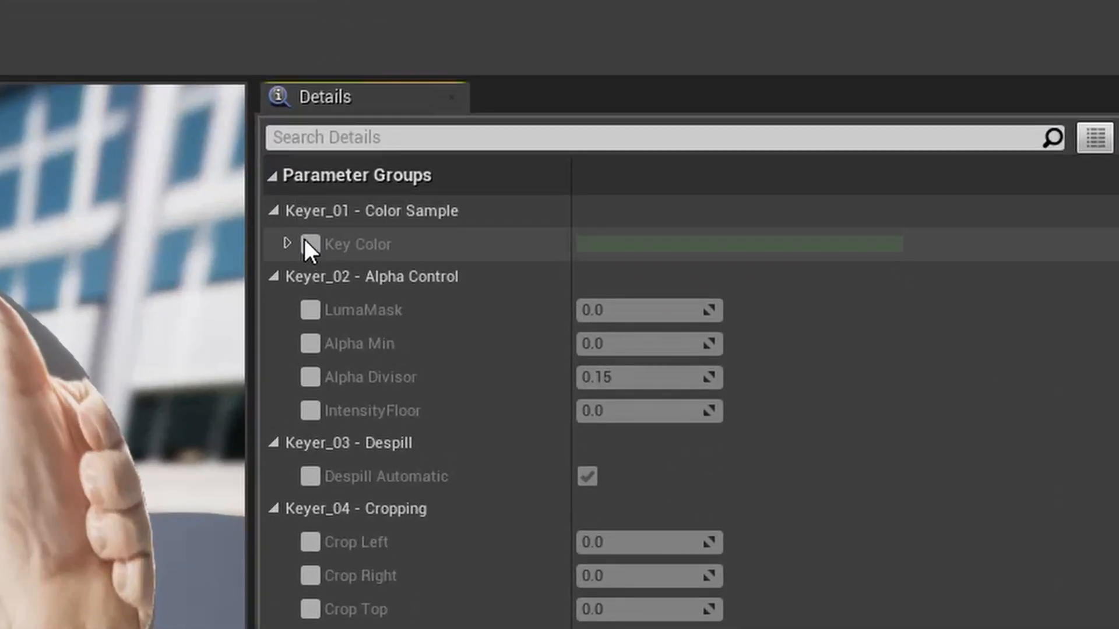
{"action": "left_click", "coordinate": [744, 403]}
{"action": "left_click", "coordinate": [642, 244]}
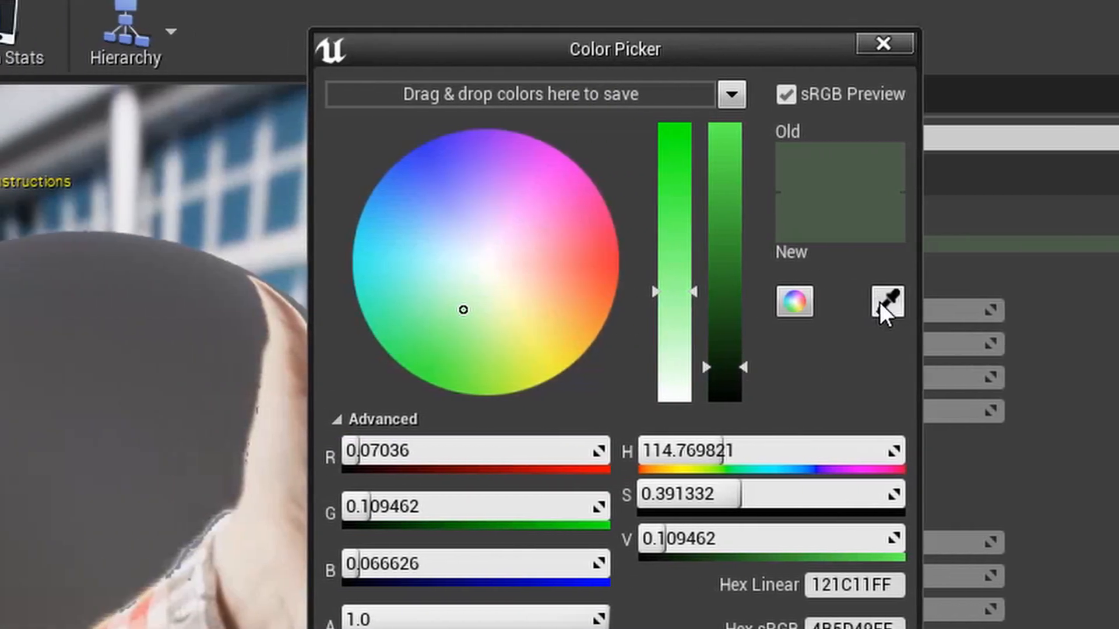
{"action": "left_click", "coordinate": [886, 300]}
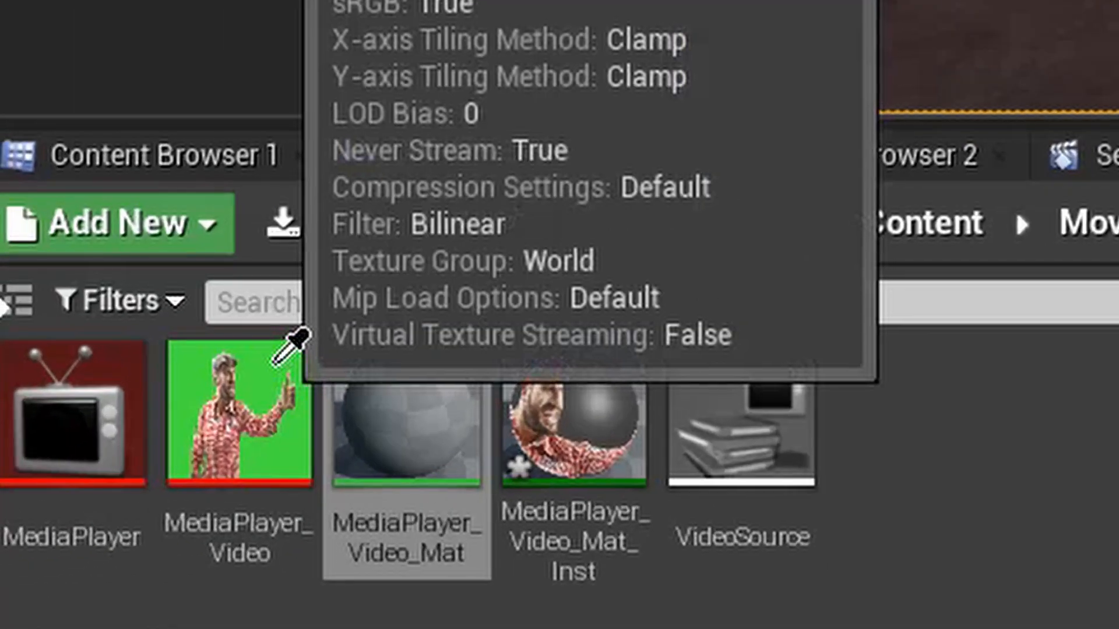
{"action": "left_click", "coordinate": [274, 364]}
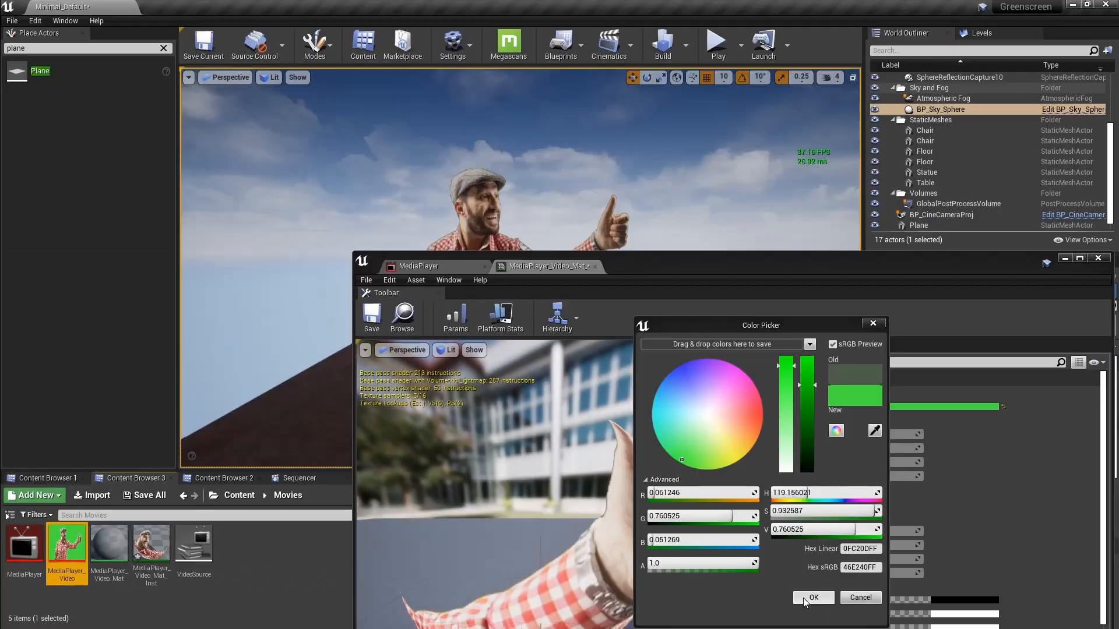
{"action": "left_click", "coordinate": [806, 595]}
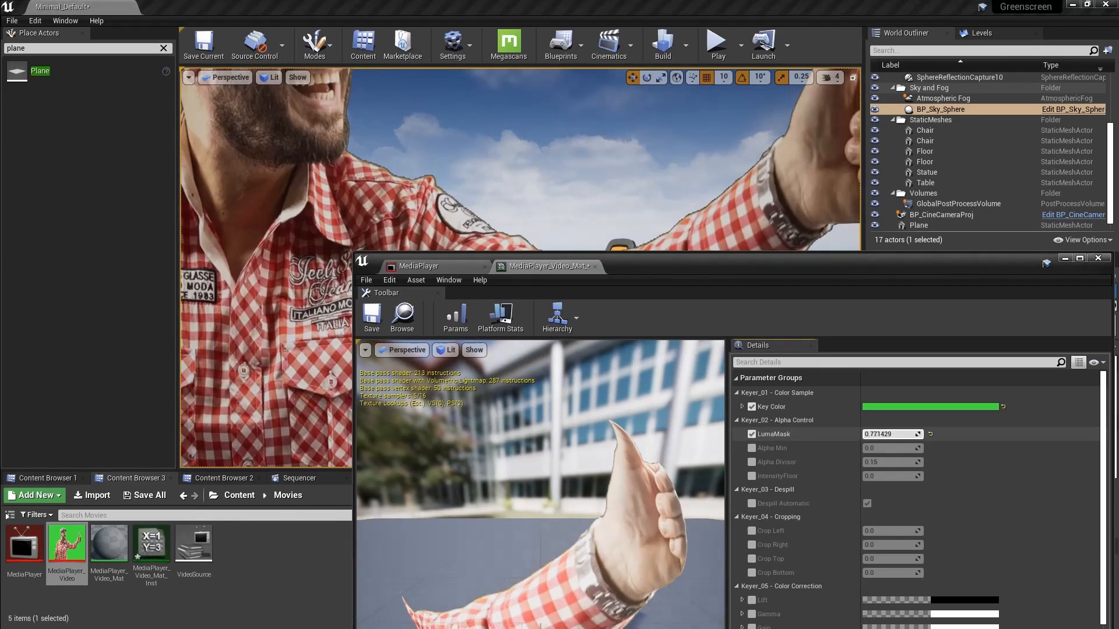
Step: Raise the material instance's LumaMask to about 9.25 and save the instance
{"action": "left_click_drag", "start_coordinate": [892, 434], "coordinate": [918, 434]}
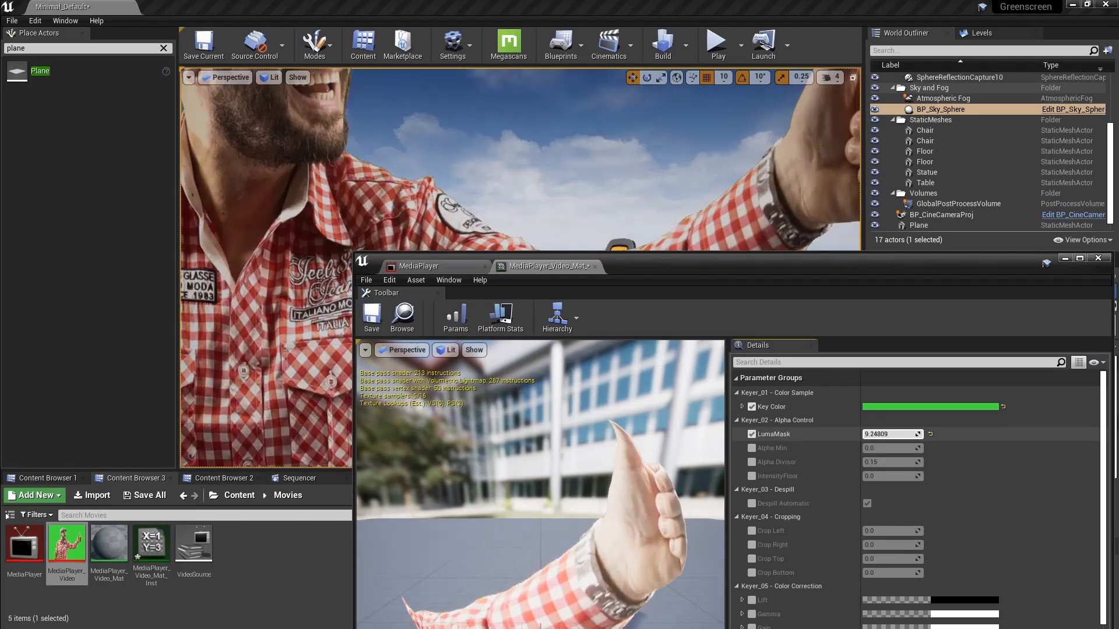
{"action": "scroll", "coordinate": [811, 533], "scroll_direction": "down", "scroll_amount": 5}
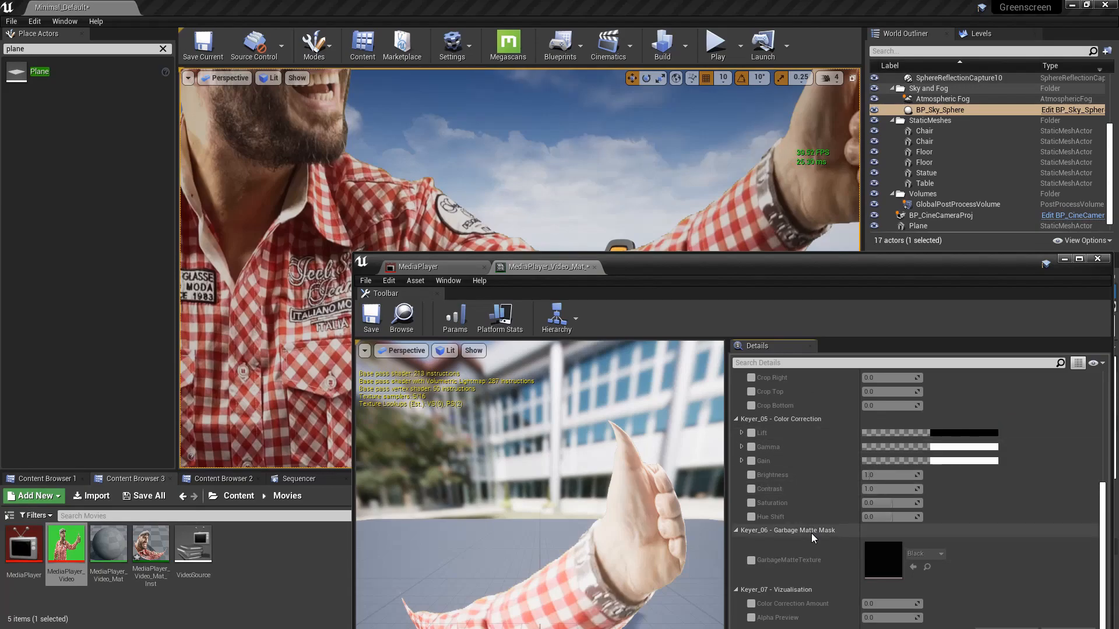
{"action": "scroll", "coordinate": [802, 507], "scroll_direction": "up", "scroll_amount": 5}
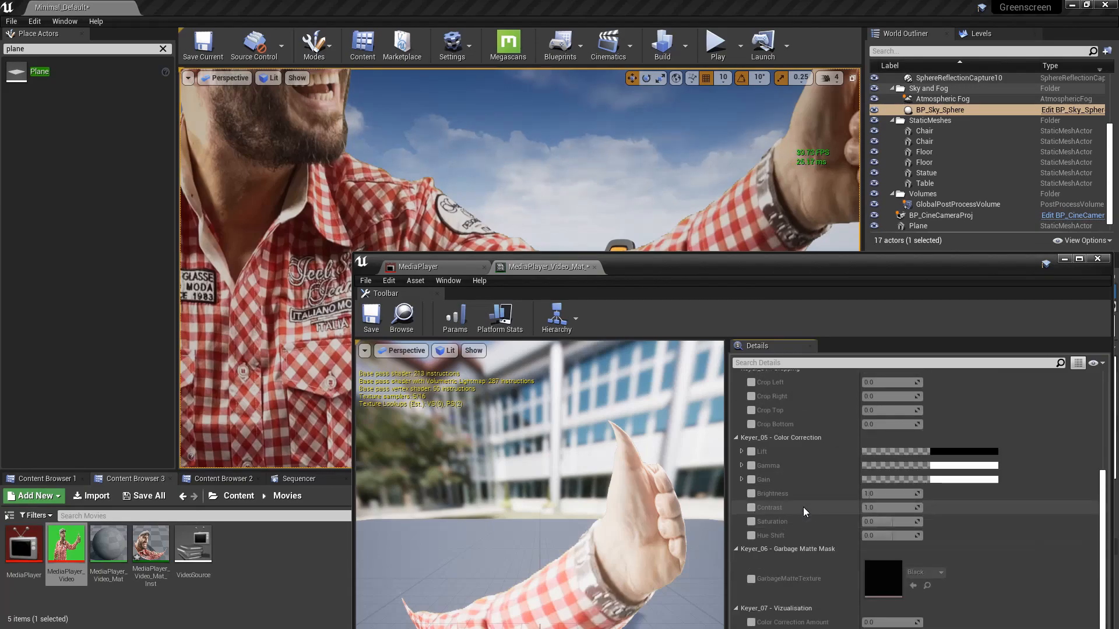
{"action": "left_click", "coordinate": [373, 319]}
Step: Examine the keyed figure and its shadow in the virtual set from several viewpoints
{"action": "left_click_drag", "start_coordinate": [637, 267], "coordinate": [862, 356]}
{"action": "mouse_move", "coordinate": [502, 108]}
{"action": "right_mouse_down"}
{"action": "mouse_move", "coordinate": [521, 137]}
{"action": "mouse_move", "coordinate": [455, 119]}
{"action": "mouse_move", "coordinate": [454, 195]}
{"action": "mouse_move", "coordinate": [472, 169]}
{"action": "mouse_move", "coordinate": [513, 166]}
{"action": "mouse_move", "coordinate": [525, 152]}
{"action": "mouse_move", "coordinate": [499, 103]}
{"action": "right_mouse_up"}
{"action": "key", "text": "s"}
{"action": "key", "text": "w"}
{"action": "key", "text": "d"}
{"action": "key", "text": "e"}
{"action": "key", "text": "w"}
{"action": "key", "text": "s"}
{"action": "key", "text": "a"}
{"action": "key", "text": "w"}
{"action": "key", "text": "d"}
{"action": "right_click_drag", "start_coordinate": [587, 97], "coordinate": [684, 59]}
{"action": "key", "text": "a"}
{"action": "key", "text": "w"}
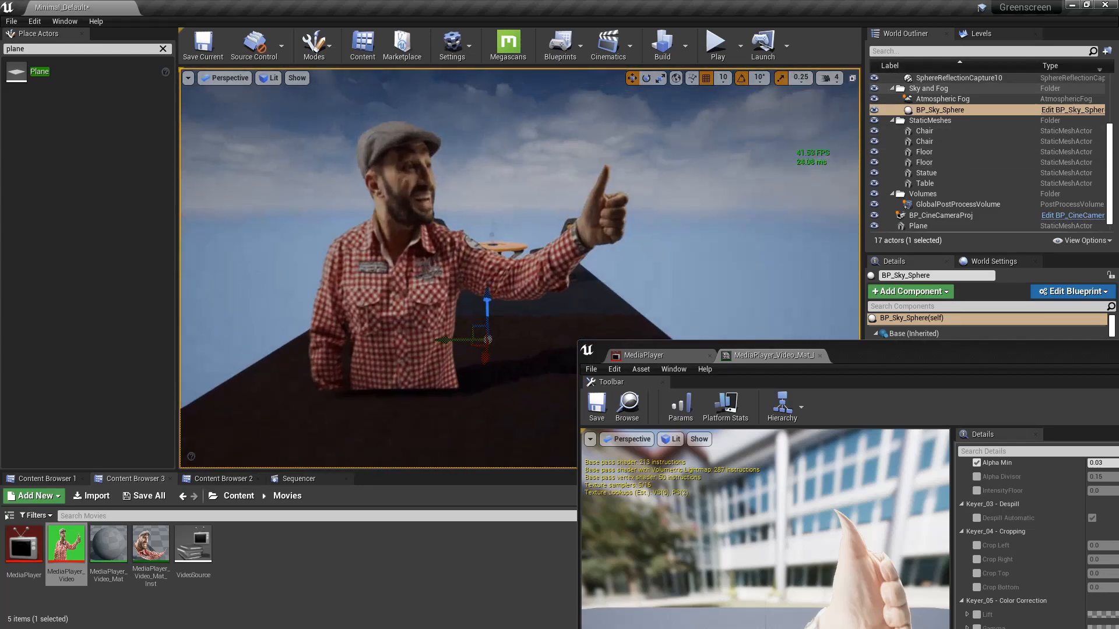
Step: Select the directional Light Source and interactively change its direction to relight the keyed figure
{"action": "scroll", "coordinate": [960, 225], "scroll_direction": "up", "scroll_amount": 5}
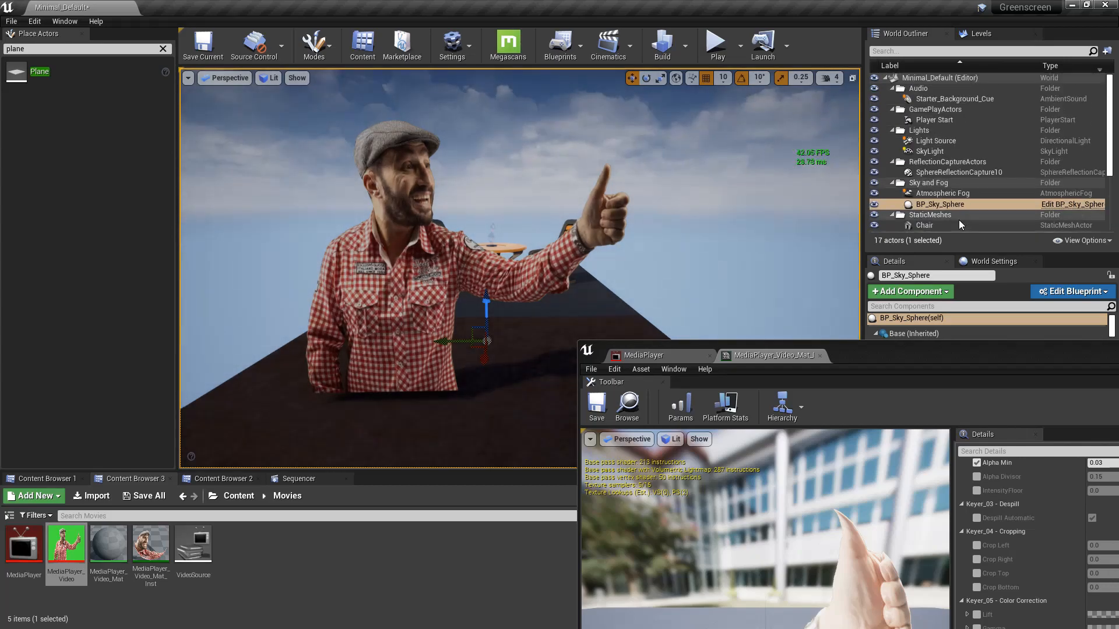
{"action": "left_click", "coordinate": [936, 141]}
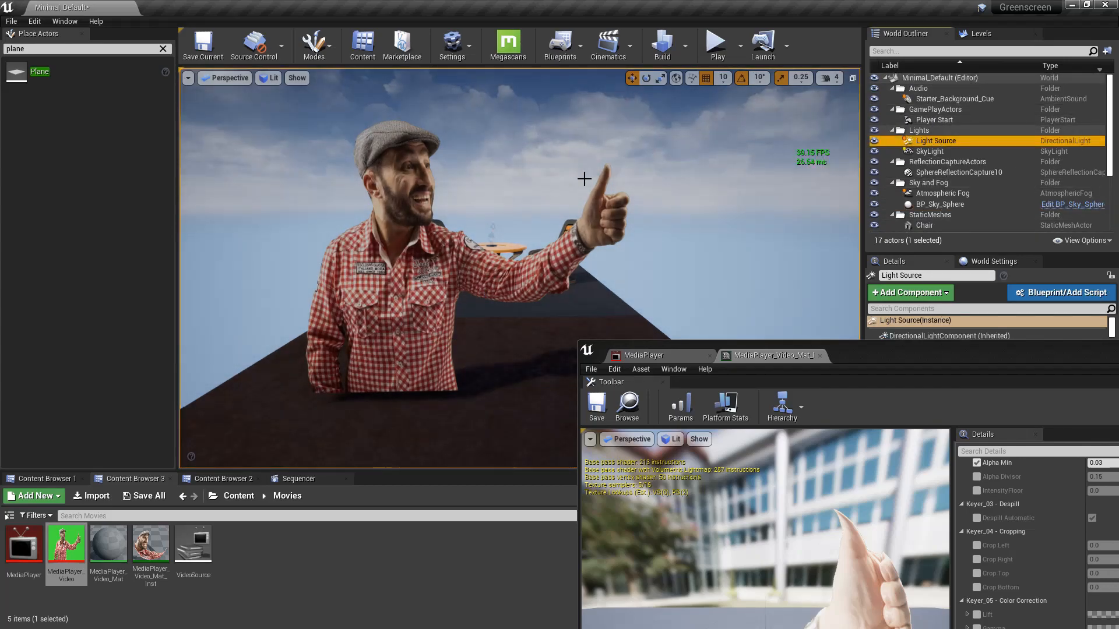
{"action": "key", "text": "f"}
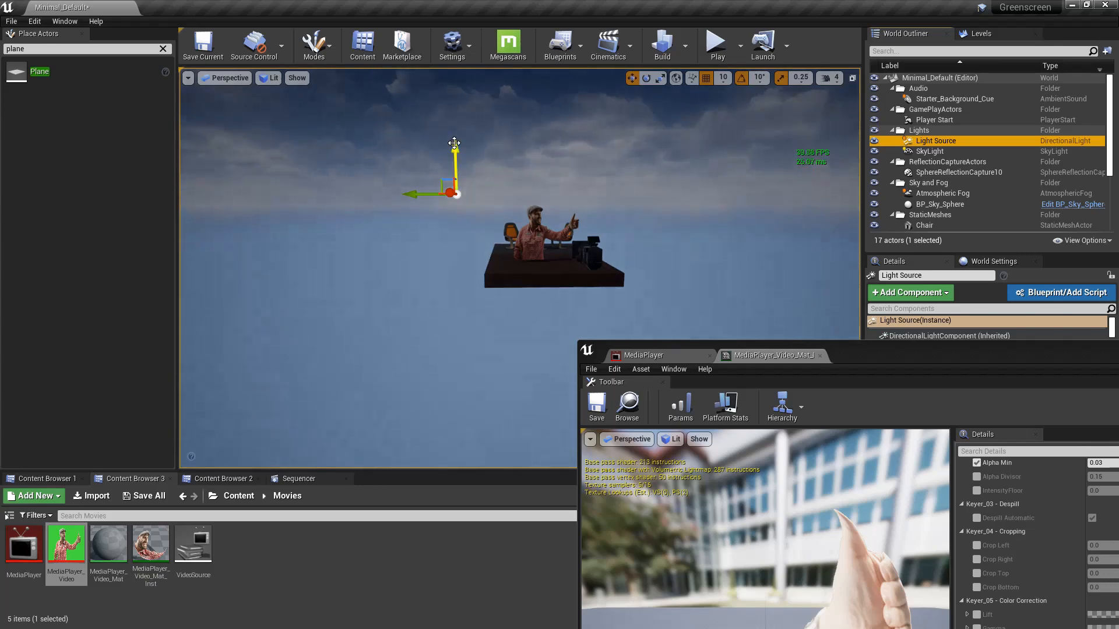
{"action": "key", "text": "w"}
{"action": "right_click_drag", "start_coordinate": [601, 168], "coordinate": [609, 162]}
{"action": "key", "text": "ctrl+l"}
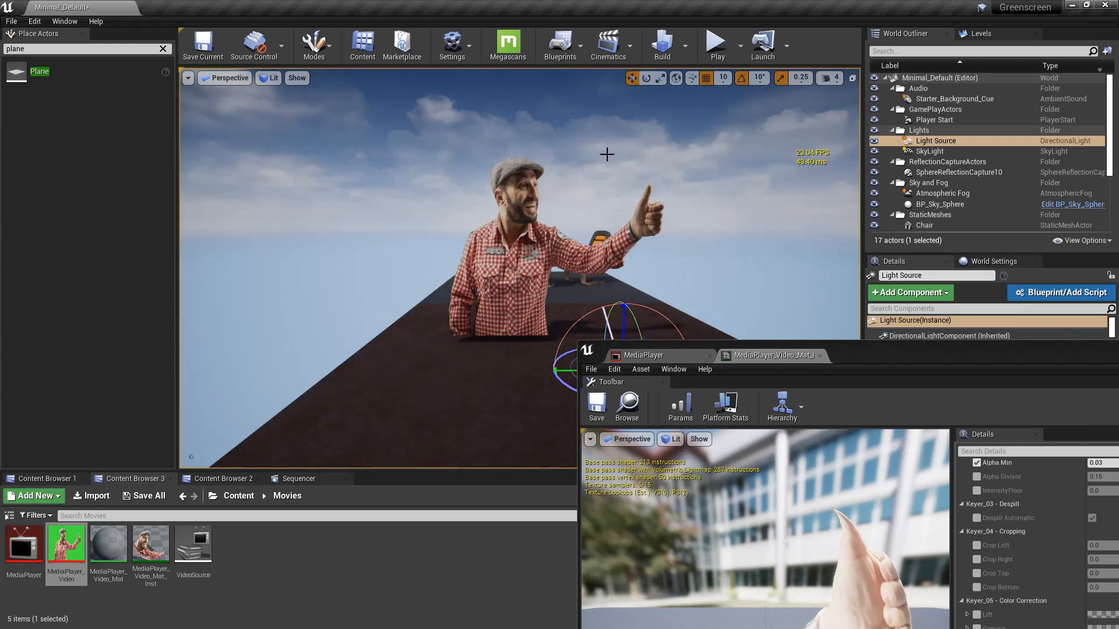
Step: Close the material instance editor, and play and pause the footage in MediaPlayer to preview the keyed figure in the set
{"action": "left_click", "coordinate": [349, 126]}
{"action": "mouse_move", "coordinate": [349, 126]}
{"action": "right_mouse_down"}
{"action": "mouse_move", "coordinate": [361, 125]}
{"action": "mouse_move", "coordinate": [344, 116]}
{"action": "mouse_move", "coordinate": [348, 125]}
{"action": "right_mouse_up"}
{"action": "key", "text": "w"}
{"action": "mouse_move", "coordinate": [607, 154]}
{"action": "right_mouse_down"}
{"action": "mouse_move", "coordinate": [609, 169]}
{"action": "mouse_move", "coordinate": [607, 154]}
{"action": "mouse_move", "coordinate": [590, 158]}
{"action": "right_mouse_up"}
{"action": "key", "text": "s"}
{"action": "key", "text": "a"}
{"action": "key", "text": "w"}
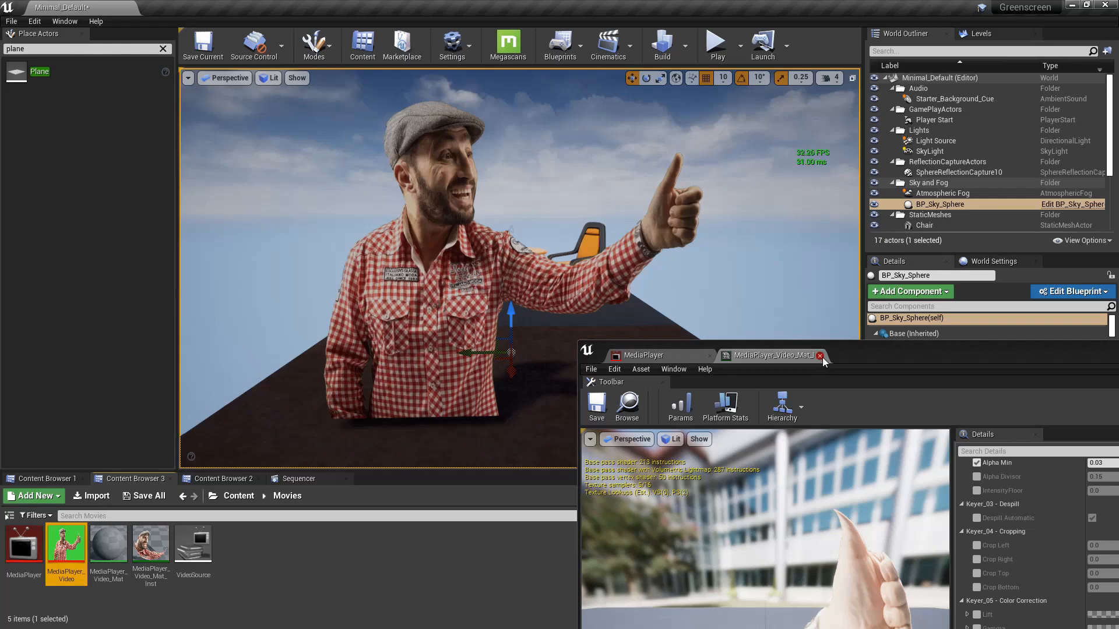
{"action": "left_click", "coordinate": [820, 356]}
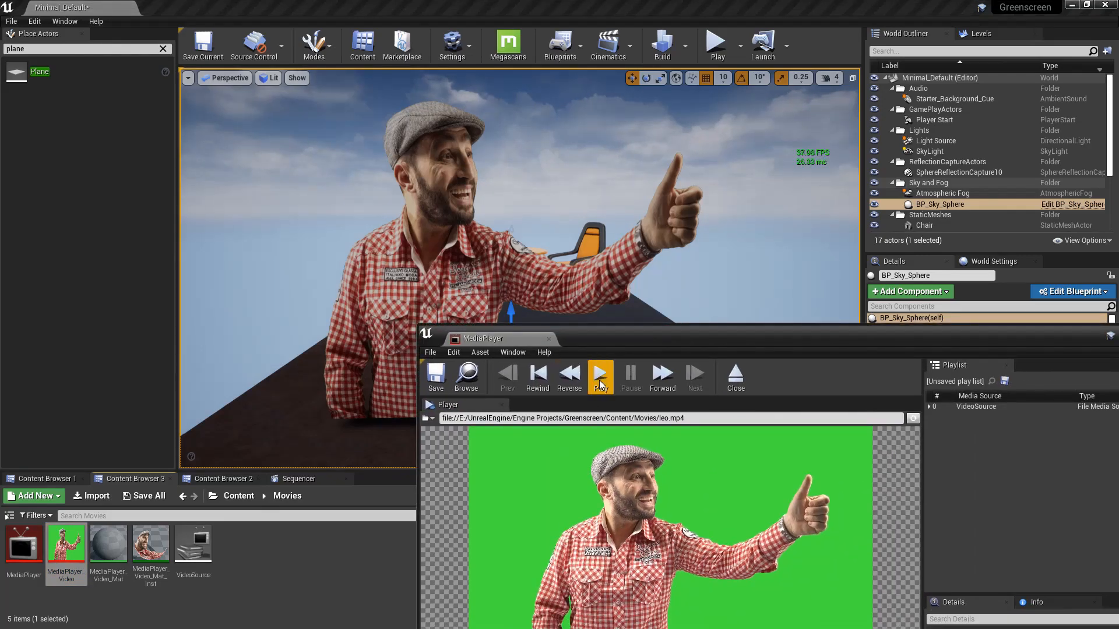
{"action": "left_click", "coordinate": [600, 384]}
{"action": "left_click_drag", "start_coordinate": [652, 335], "coordinate": [691, 446]}
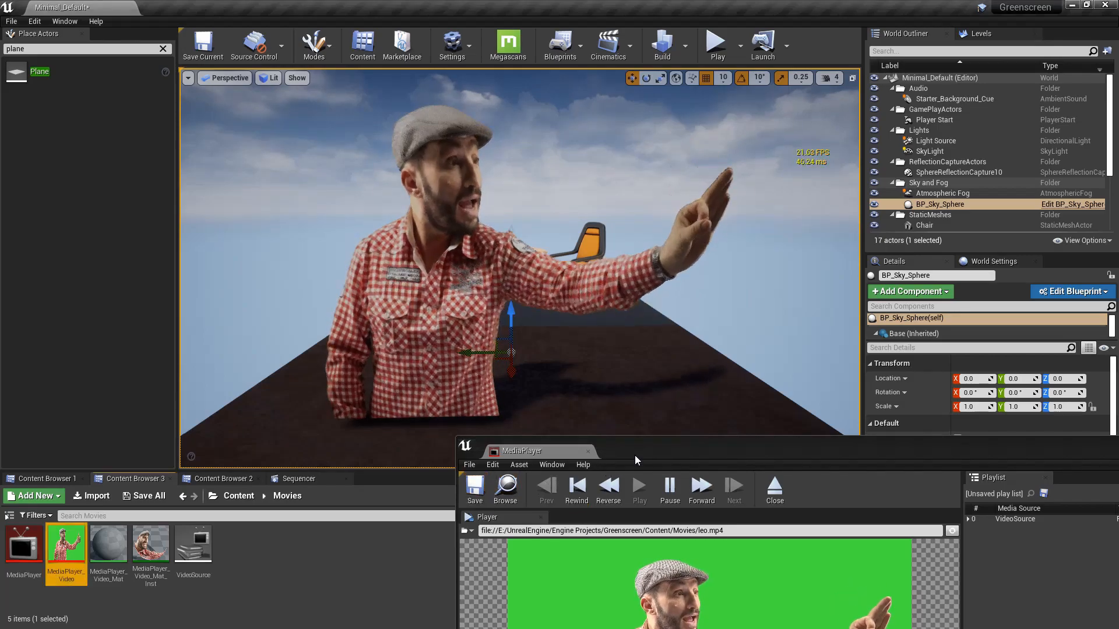
{"action": "left_click", "coordinate": [673, 498]}
{"action": "left_click_drag", "start_coordinate": [962, 449], "coordinate": [603, 431]}
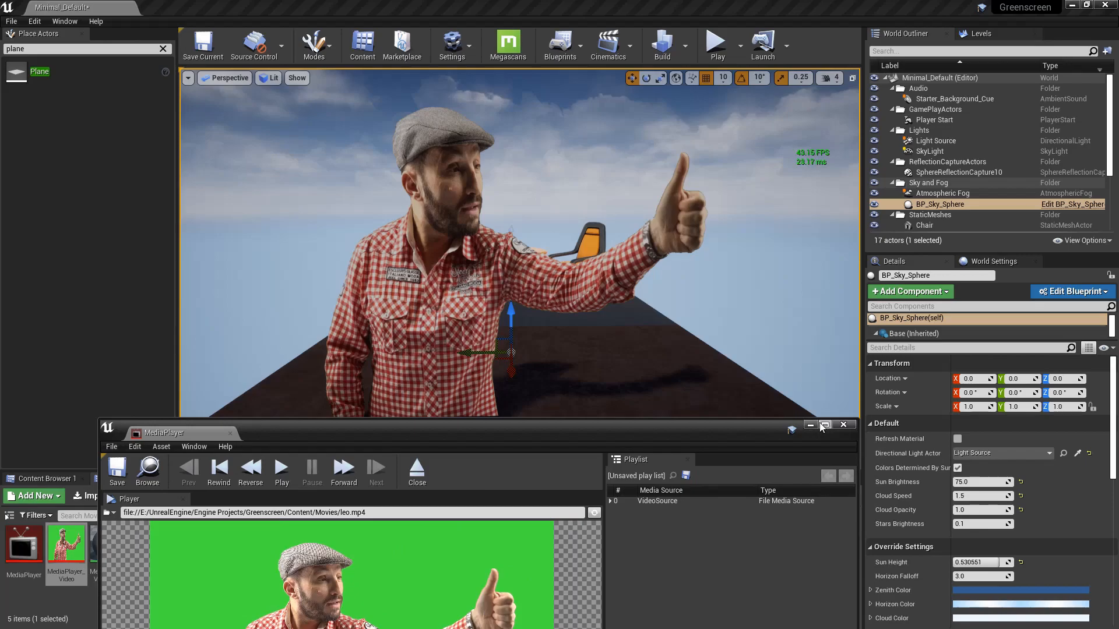
{"action": "left_click", "coordinate": [810, 426]}
{"action": "key", "text": "alt+Tab"}
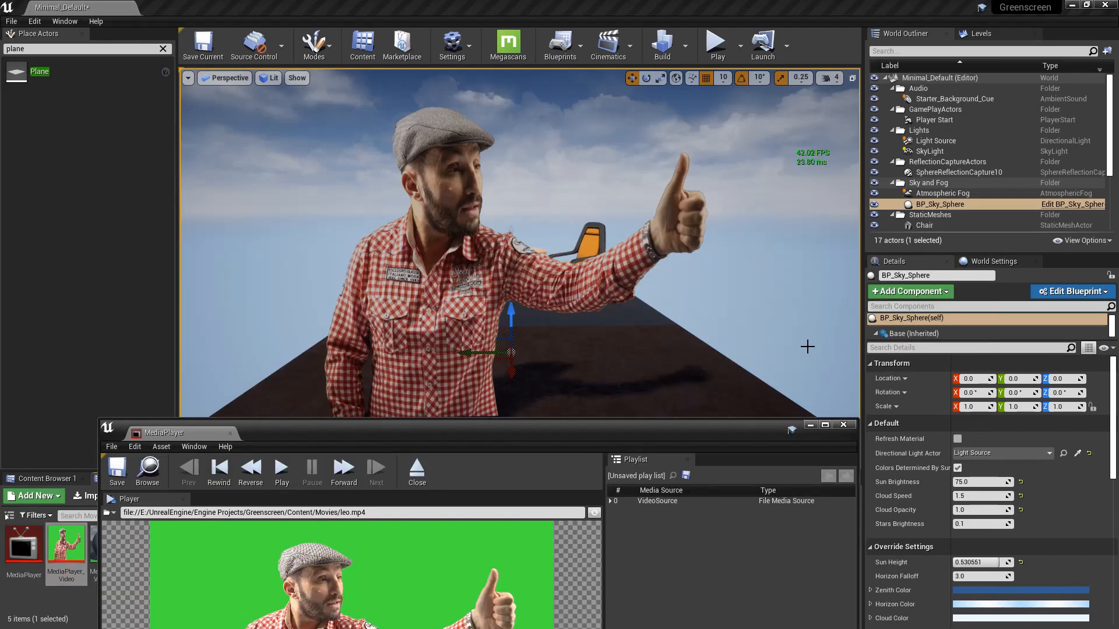
{"action": "left_click", "coordinate": [843, 425]}
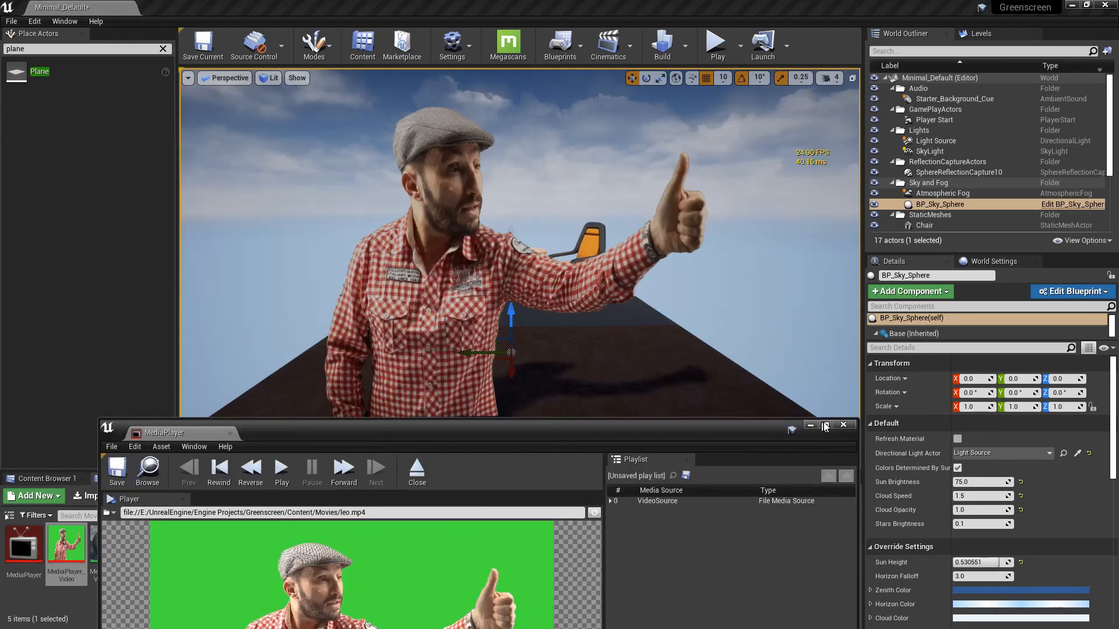
{"action": "left_click", "coordinate": [810, 425]}
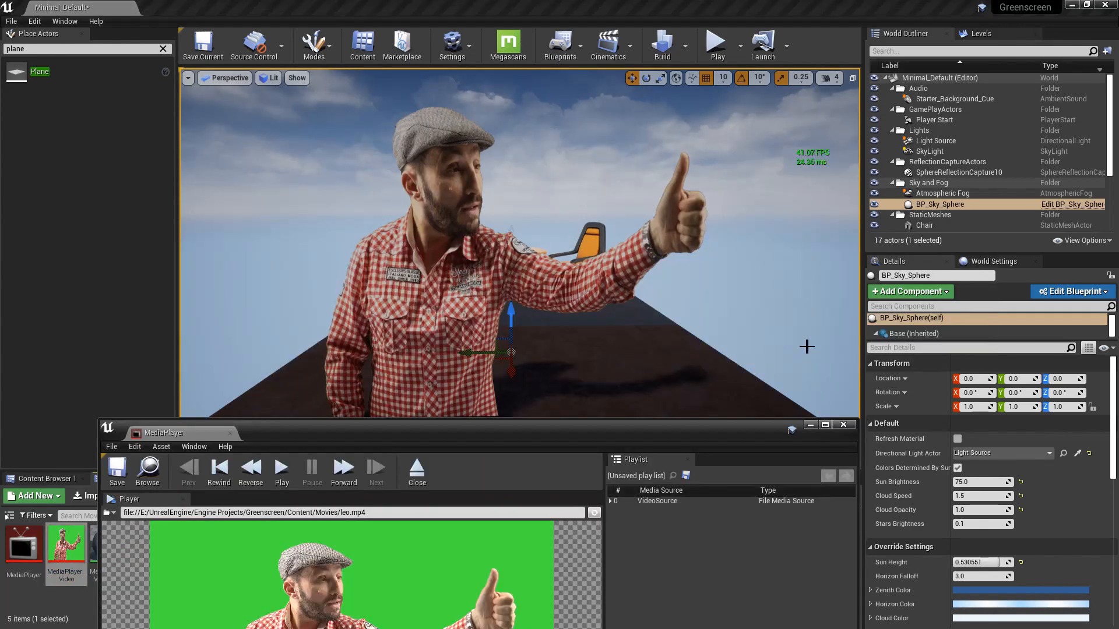
{"action": "left_click", "coordinate": [843, 425]}
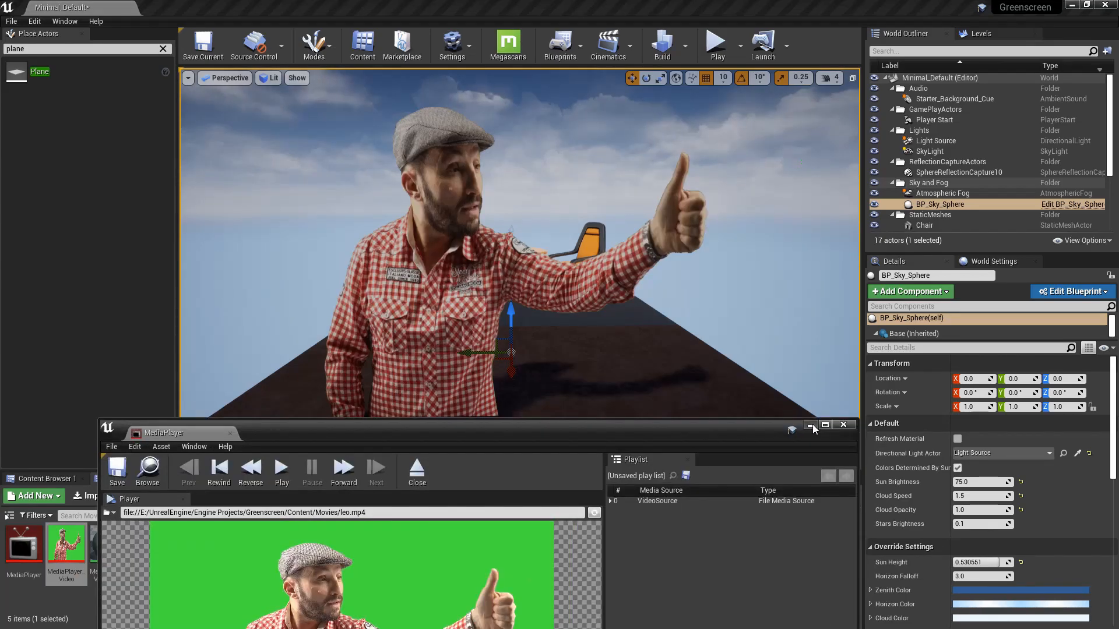
{"action": "left_click", "coordinate": [812, 426]}
{"action": "key", "text": "alt+Tab"}
{"action": "left_click", "coordinate": [843, 424]}
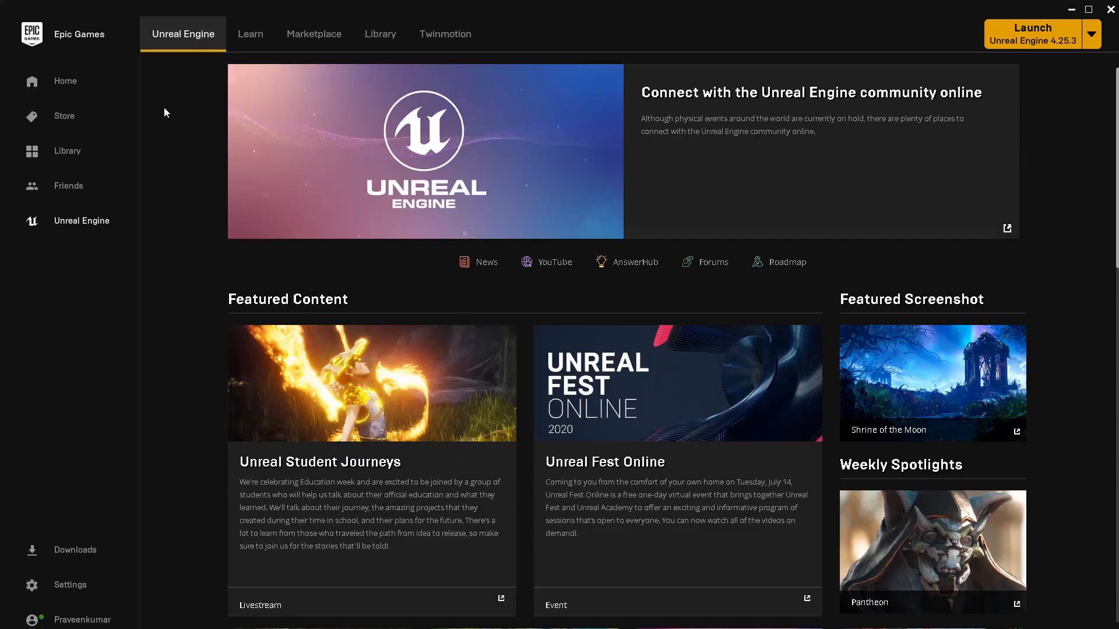
Step: Look through the Epic Games Launcher's Unreal Engine news and the Engine Feature Samples in its Learn section, down to Virtual Studio and Composure Framework
{"action": "scroll", "coordinate": [165, 111], "scroll_direction": "down", "scroll_amount": 3}
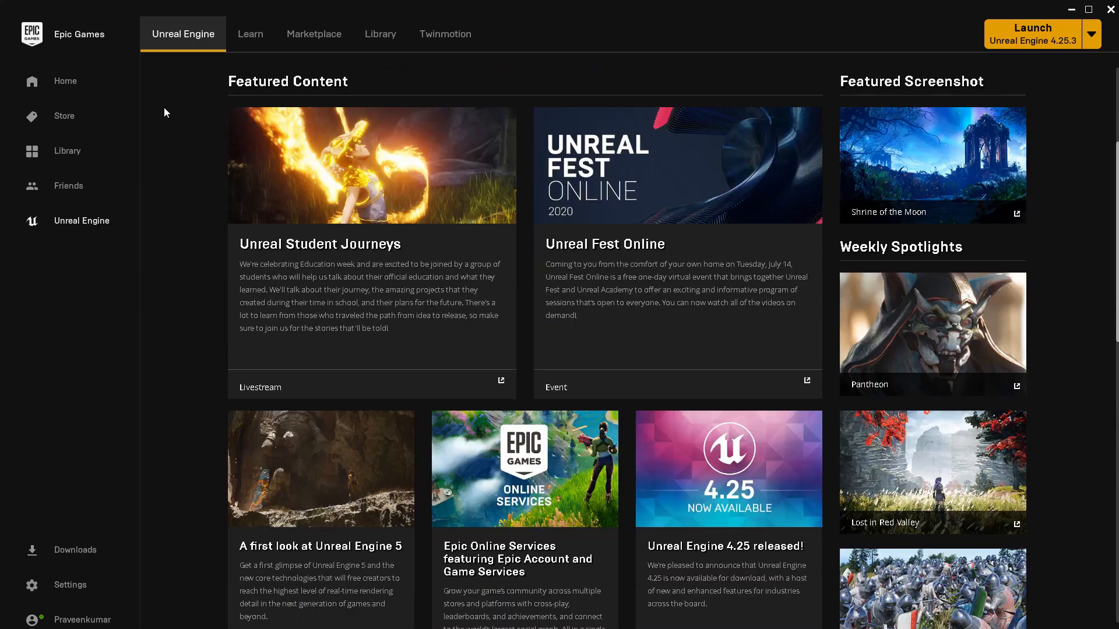
{"action": "scroll", "coordinate": [164, 111], "scroll_direction": "down", "scroll_amount": 1}
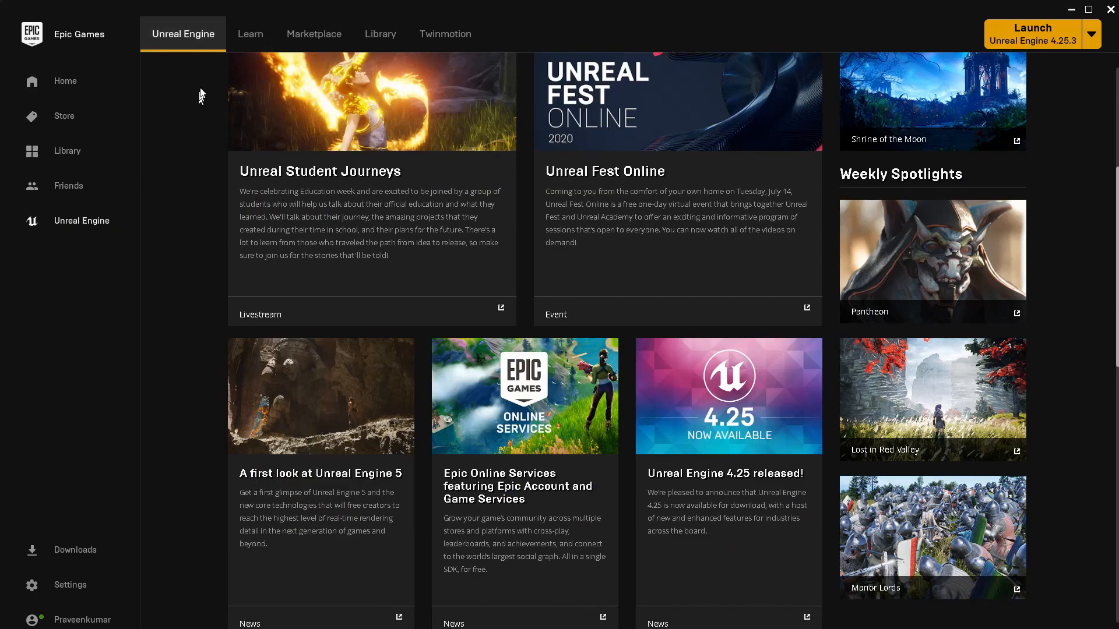
{"action": "left_click", "coordinate": [261, 41]}
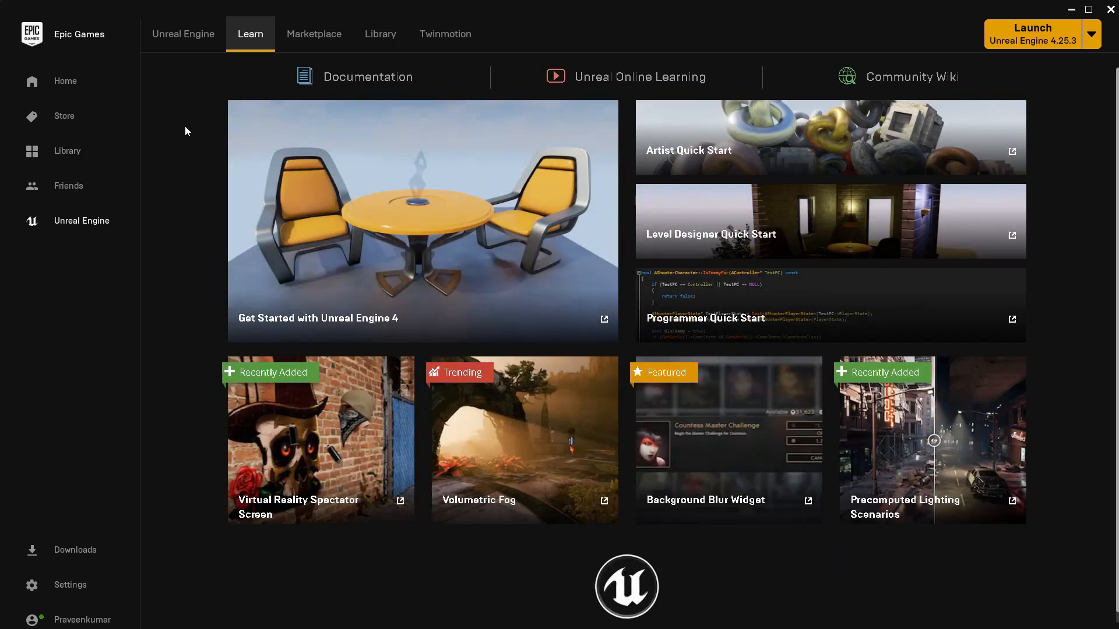
{"action": "scroll", "coordinate": [185, 130], "scroll_direction": "down", "scroll_amount": 2}
{"action": "scroll", "coordinate": [185, 131], "scroll_direction": "down", "scroll_amount": 5}
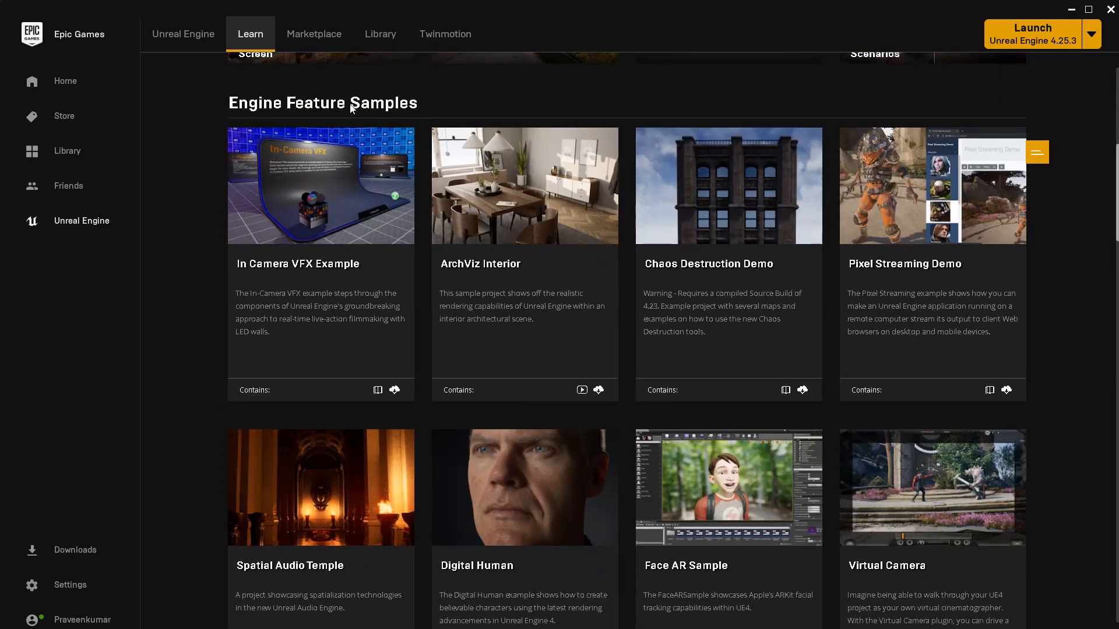
{"action": "scroll", "coordinate": [162, 124], "scroll_direction": "down", "scroll_amount": 5}
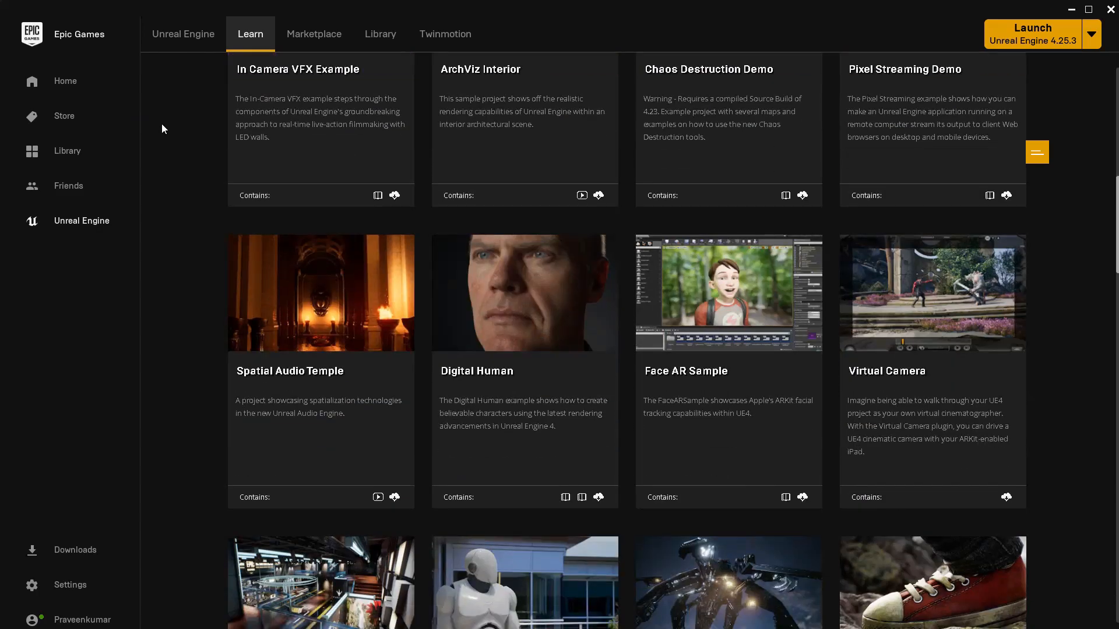
{"action": "scroll", "coordinate": [162, 123], "scroll_direction": "down", "scroll_amount": 4}
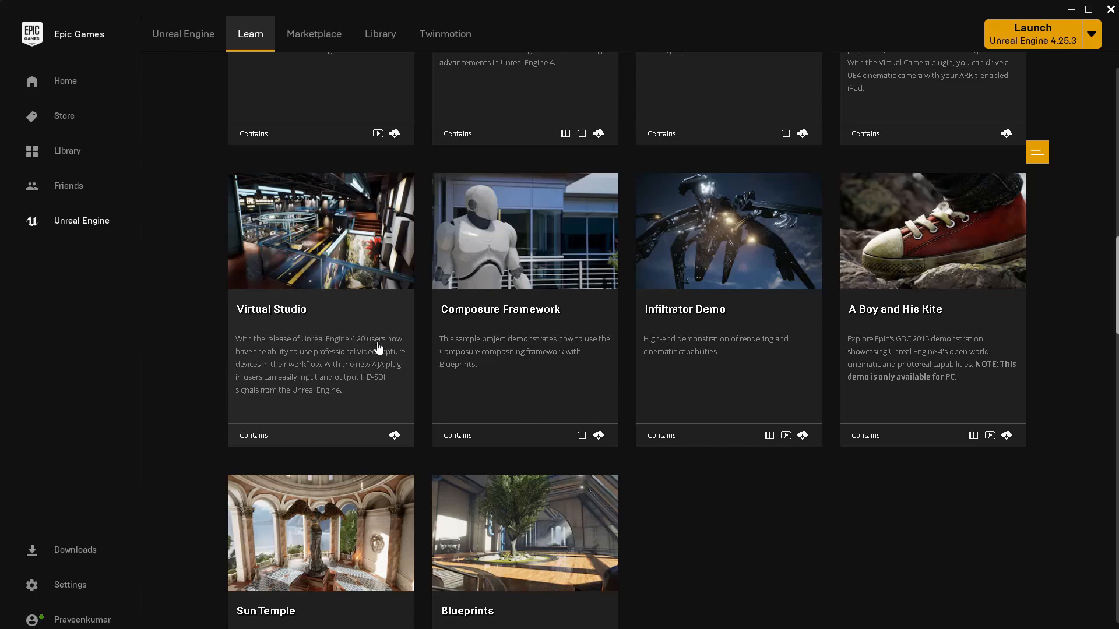
Step: Search the Marketplace for "broadcast" and open the Broadcast Studio product
{"action": "left_click", "coordinate": [348, 48]}
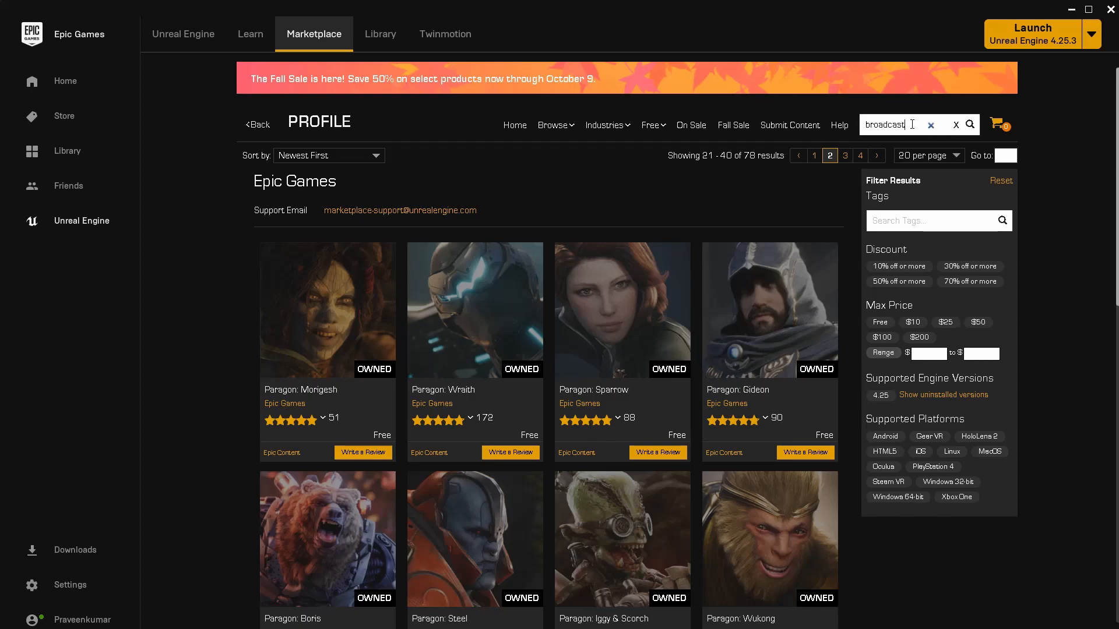
{"action": "key", "text": "Return"}
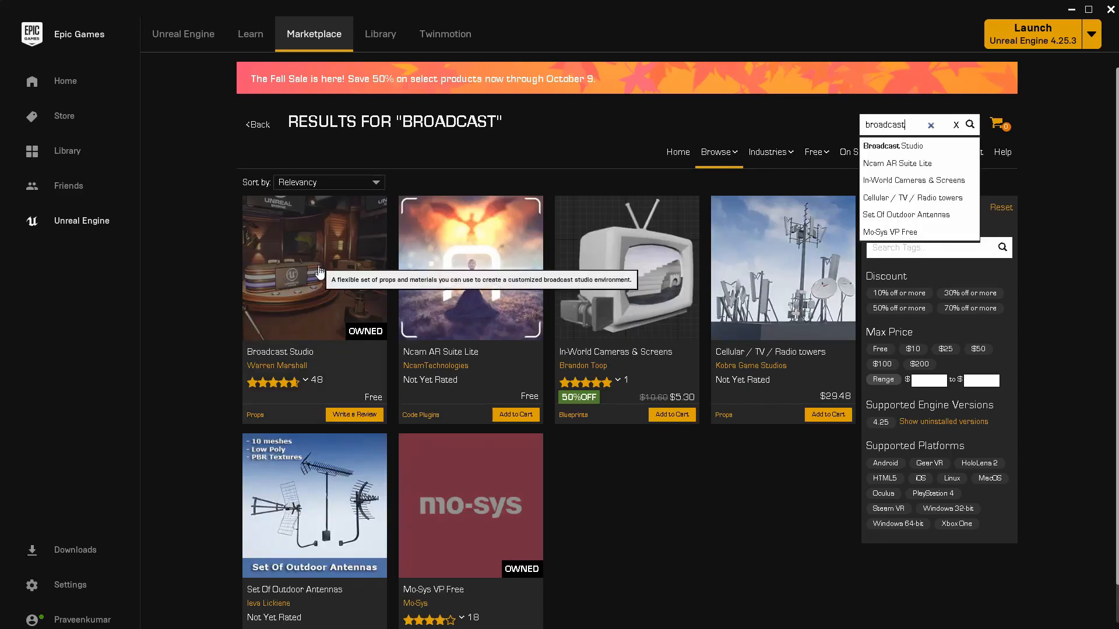
{"action": "left_click", "coordinate": [344, 309]}
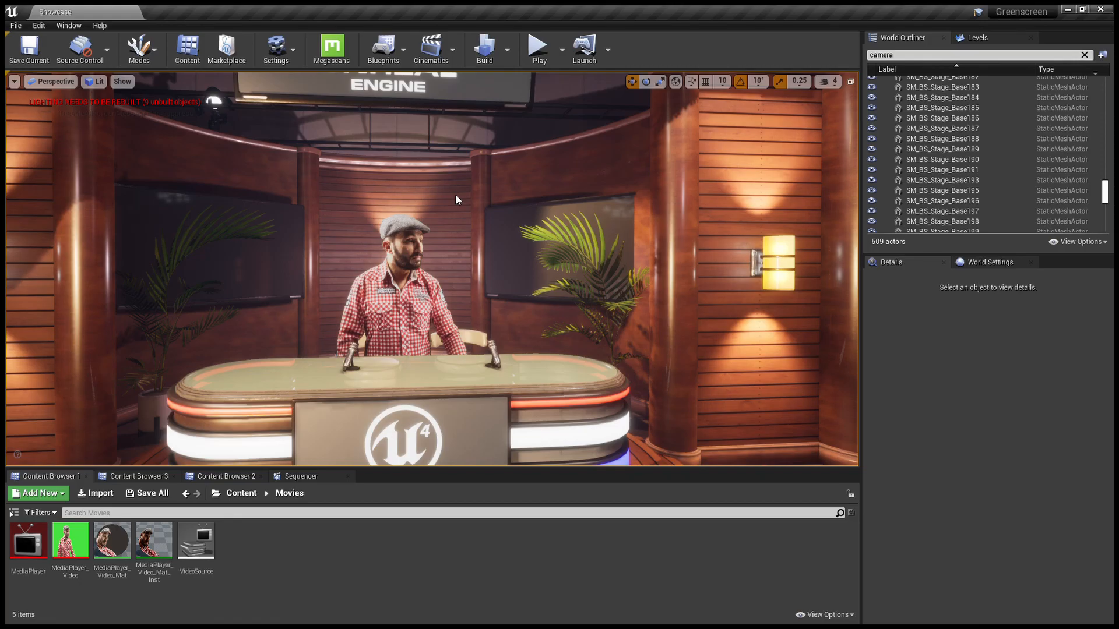
Step: Examine the keyed man behind the studio desk in the Unreal Editor from closer and wider viewpoints, using the cinematic viewport
{"action": "mouse_move", "coordinate": [456, 194]}
{"action": "right_mouse_down"}
{"action": "mouse_move", "coordinate": [512, 200]}
{"action": "mouse_move", "coordinate": [422, 201]}
{"action": "mouse_move", "coordinate": [460, 204]}
{"action": "mouse_move", "coordinate": [449, 203]}
{"action": "right_mouse_up"}
{"action": "left_click", "coordinate": [144, 142]}
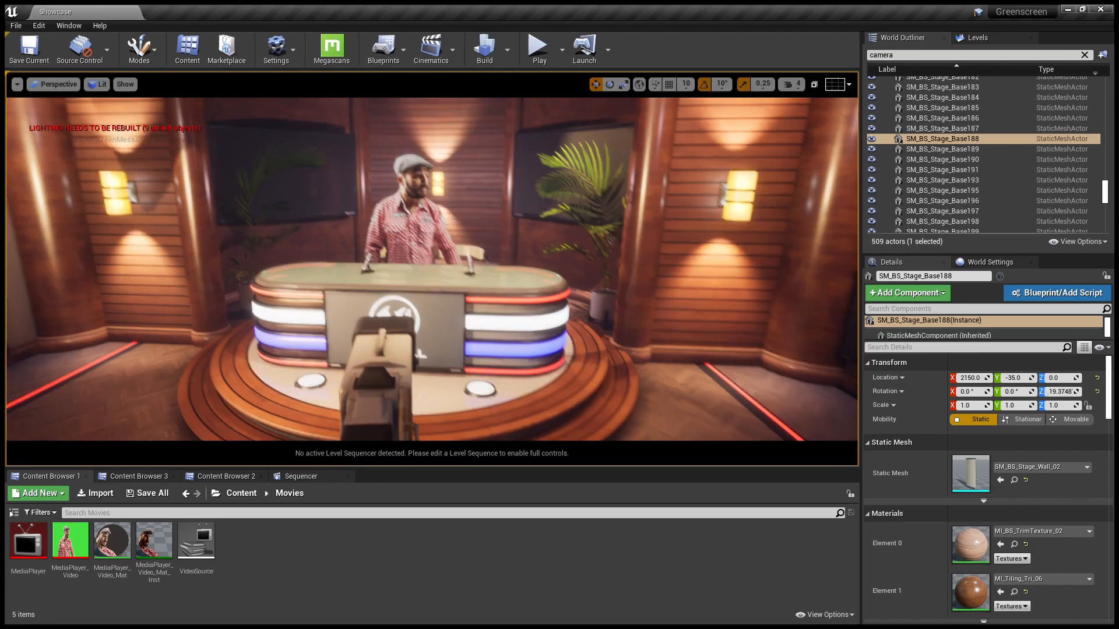
{"action": "mouse_move", "coordinate": [431, 268]}
{"action": "right_mouse_down"}
{"action": "mouse_move", "coordinate": [414, 259]}
{"action": "mouse_move", "coordinate": [434, 265]}
{"action": "mouse_move", "coordinate": [428, 251]}
{"action": "mouse_move", "coordinate": [422, 262]}
{"action": "mouse_move", "coordinate": [434, 269]}
{"action": "mouse_move", "coordinate": [426, 267]}
{"action": "mouse_move", "coordinate": [437, 259]}
{"action": "mouse_move", "coordinate": [687, 259]}
{"action": "mouse_move", "coordinate": [435, 267]}
{"action": "mouse_move", "coordinate": [435, 236]}
{"action": "mouse_move", "coordinate": [434, 271]}
{"action": "right_mouse_up"}
{"action": "right_click_drag", "start_coordinate": [258, 205], "coordinate": [257, 223]}
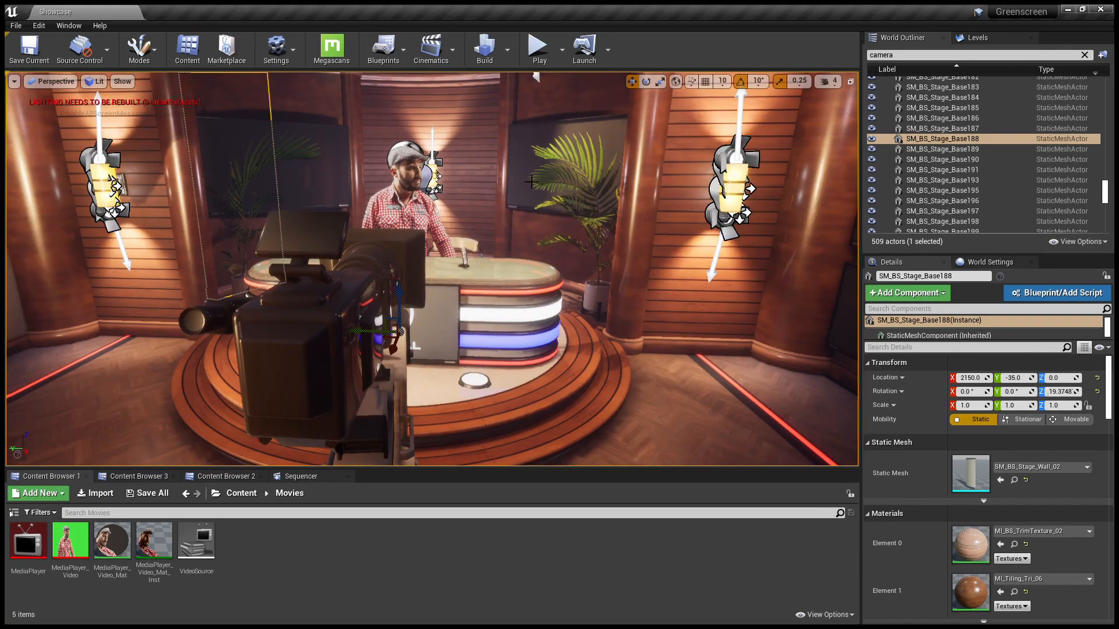
{"action": "key", "text": "Escape"}
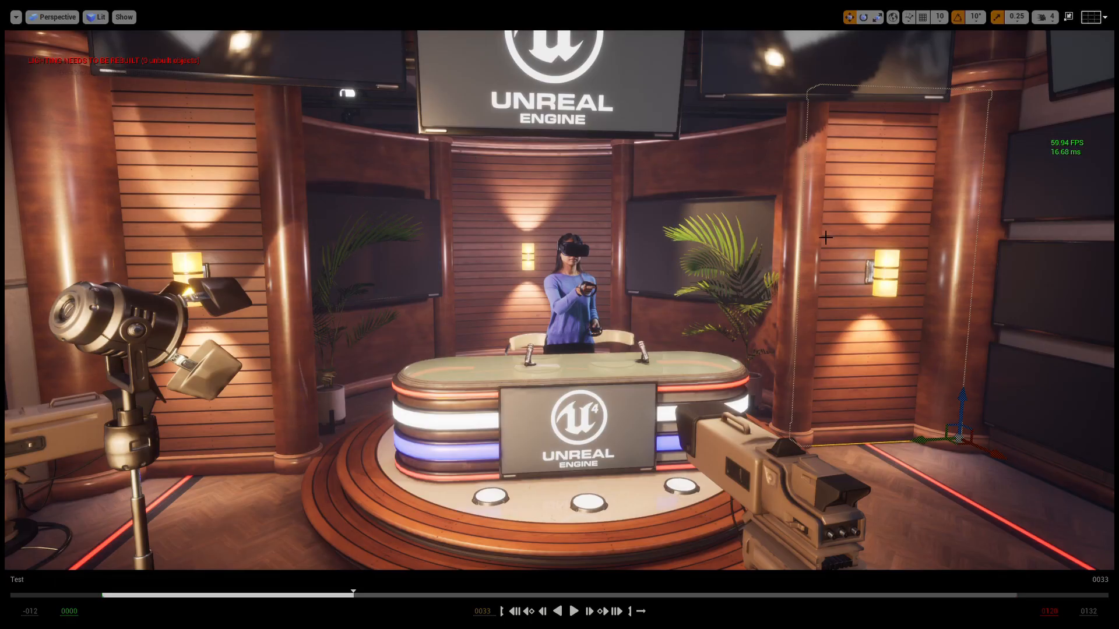
Step: Play the level in the viewport and move around the studio to examine the keyed woman in the VR headset from near and far
{"action": "mouse_move", "coordinate": [826, 238]}
{"action": "right_mouse_down"}
{"action": "mouse_move", "coordinate": [851, 241]}
{"action": "mouse_move", "coordinate": [842, 250]}
{"action": "mouse_move", "coordinate": [846, 224]}
{"action": "mouse_move", "coordinate": [842, 234]}
{"action": "right_mouse_up"}
{"action": "key", "text": "w"}
{"action": "key", "text": "s"}
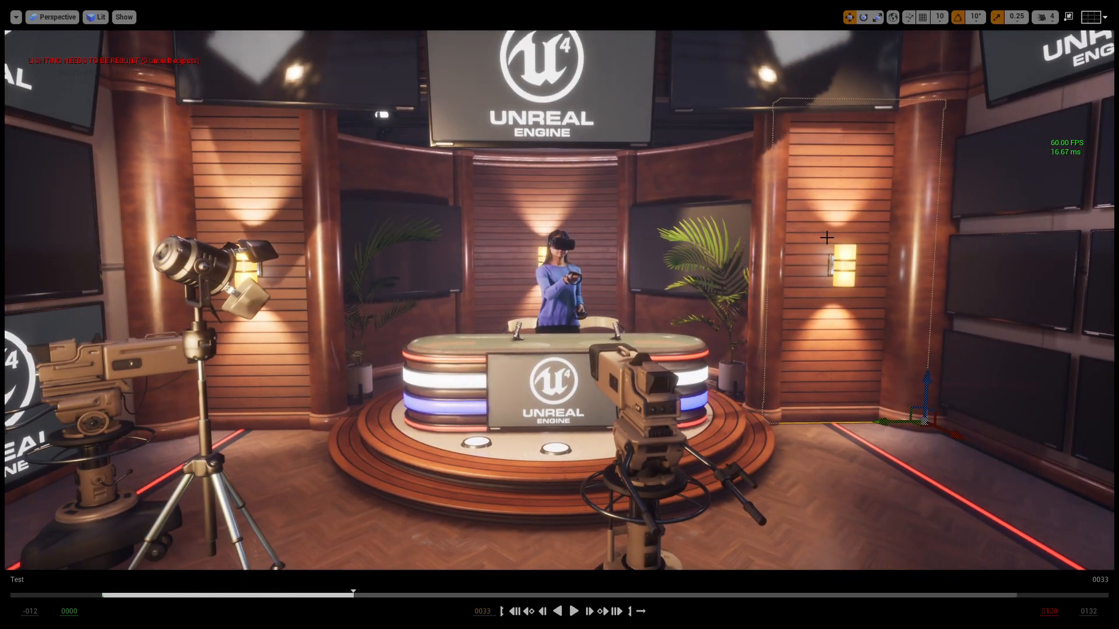
{"action": "key", "text": "alt+p"}
{"action": "key", "text": "w"}
{"action": "key", "text": "s"}
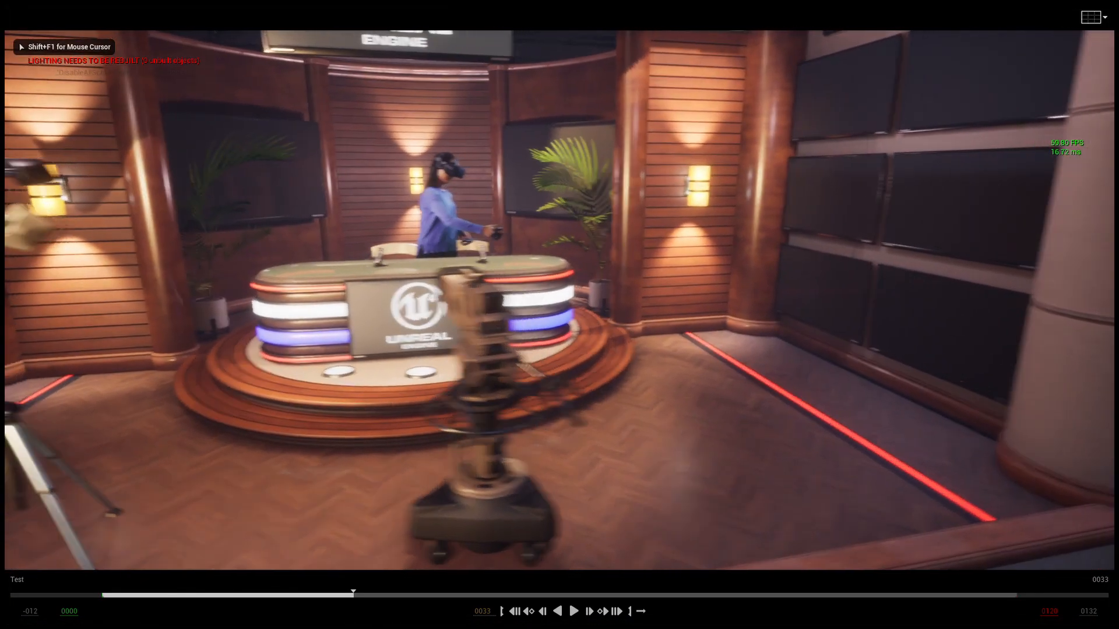
{"action": "key", "text": "a"}
{"action": "key", "text": "w"}
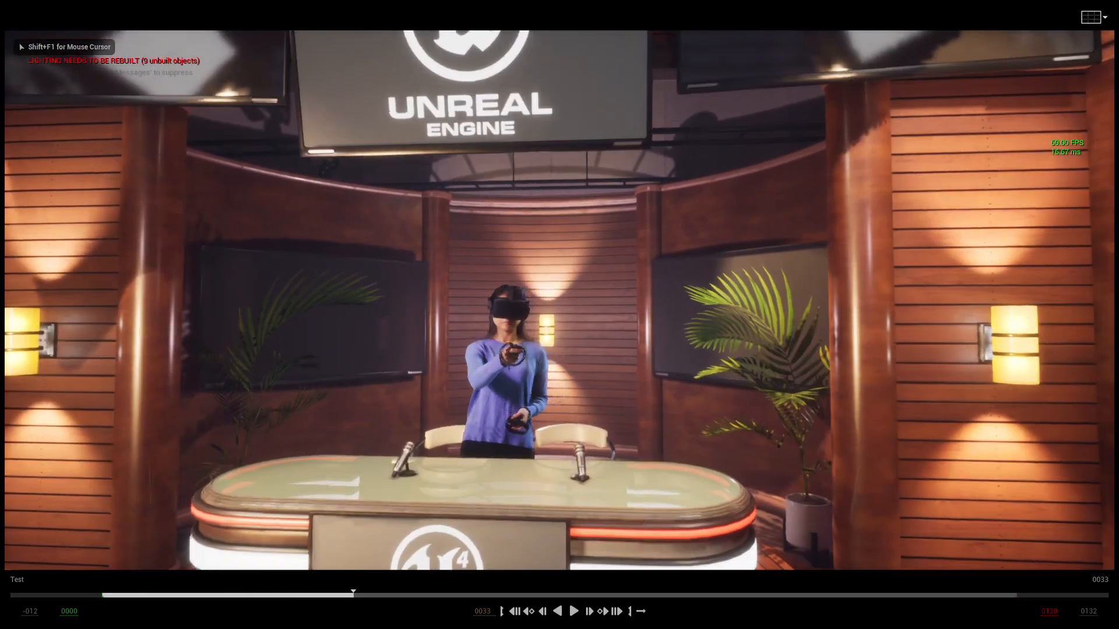
{"action": "key", "text": "w"}
{"action": "key", "text": "a"}
{"action": "key", "text": "s"}
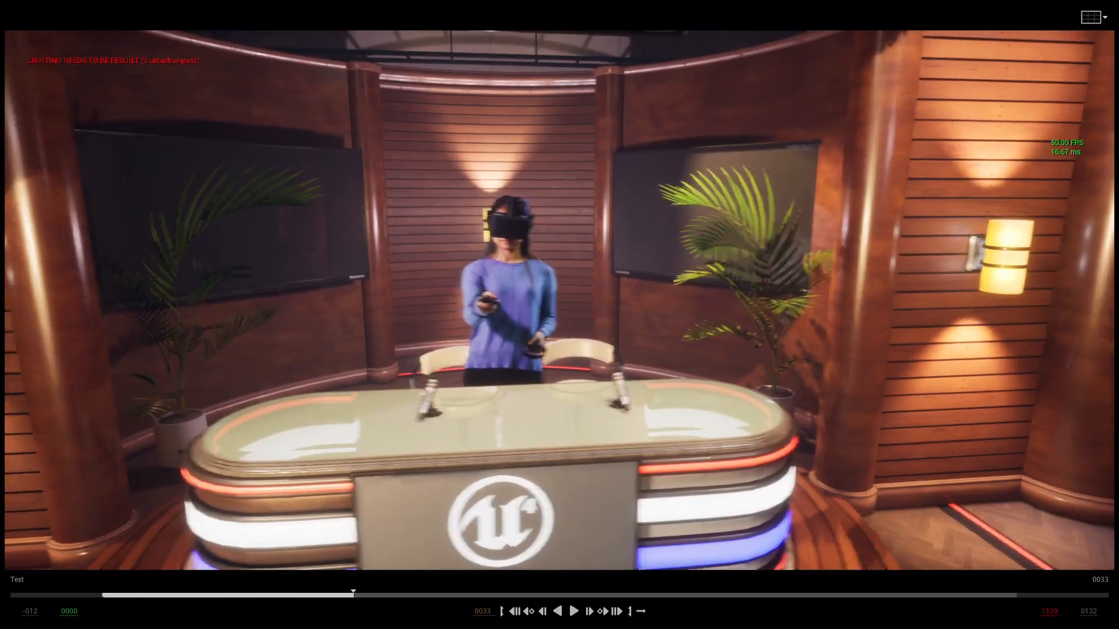
{"action": "key", "text": "a"}
{"action": "key", "text": "w"}
{"action": "key", "text": "s"}
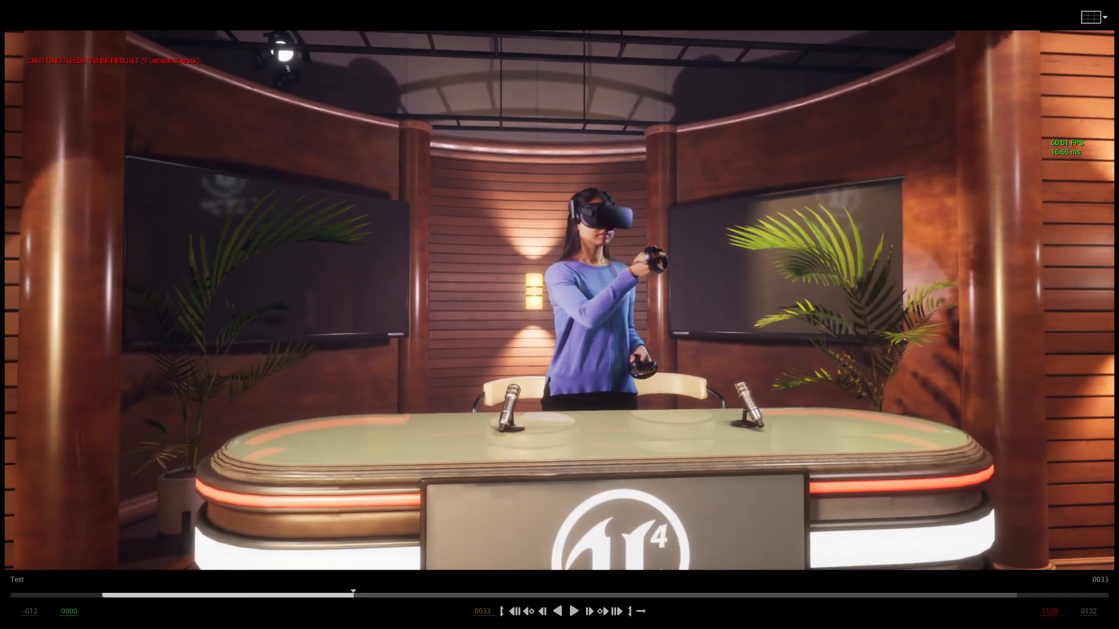
{"action": "key", "text": "s"}
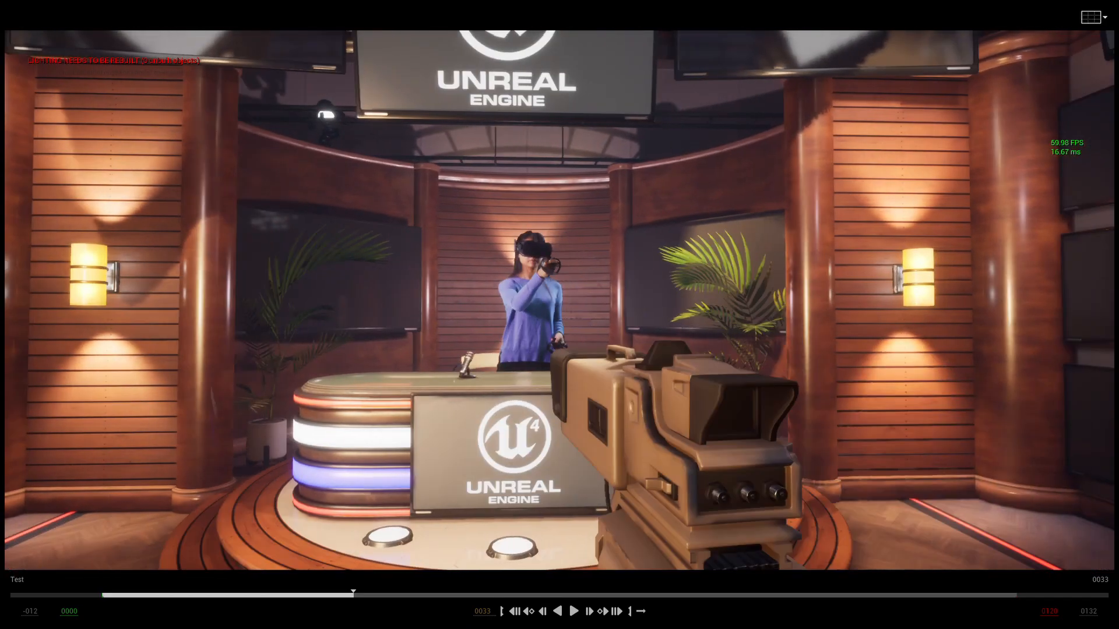
{"action": "key", "text": "w"}
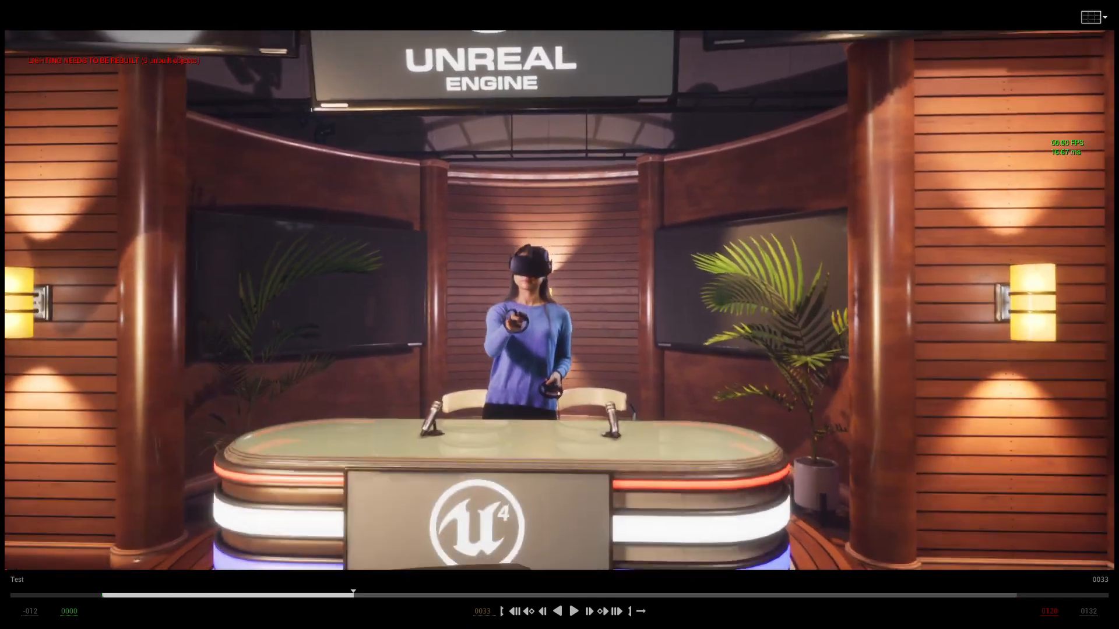
{"action": "key", "text": "w"}
{"action": "key", "text": "a"}
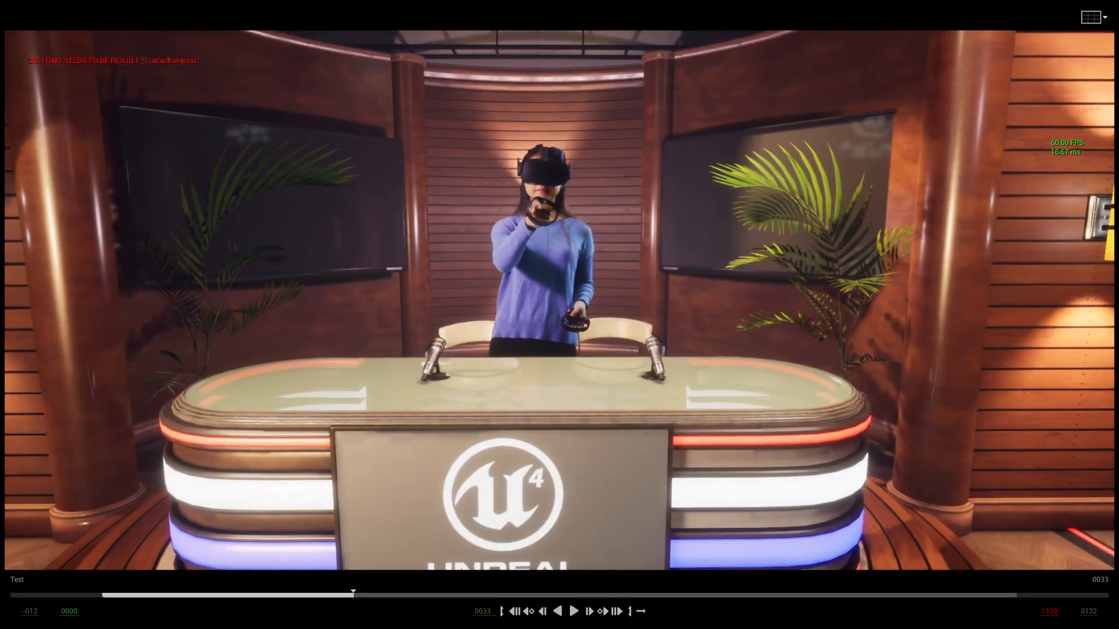
{"action": "key", "text": "a"}
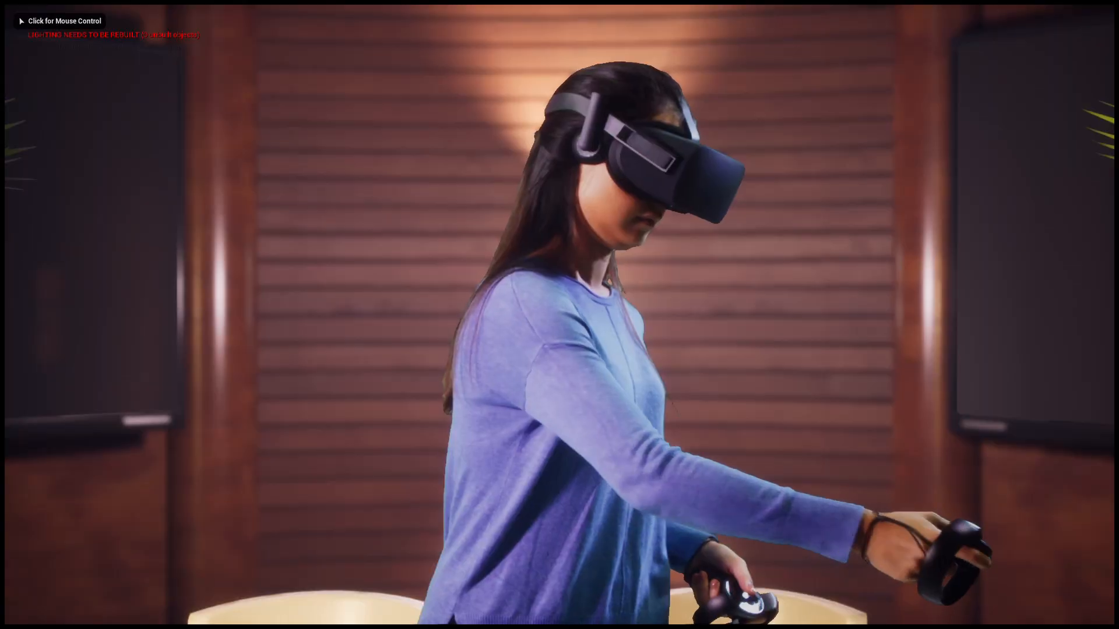
{"action": "left_click", "coordinate": [560, 314]}
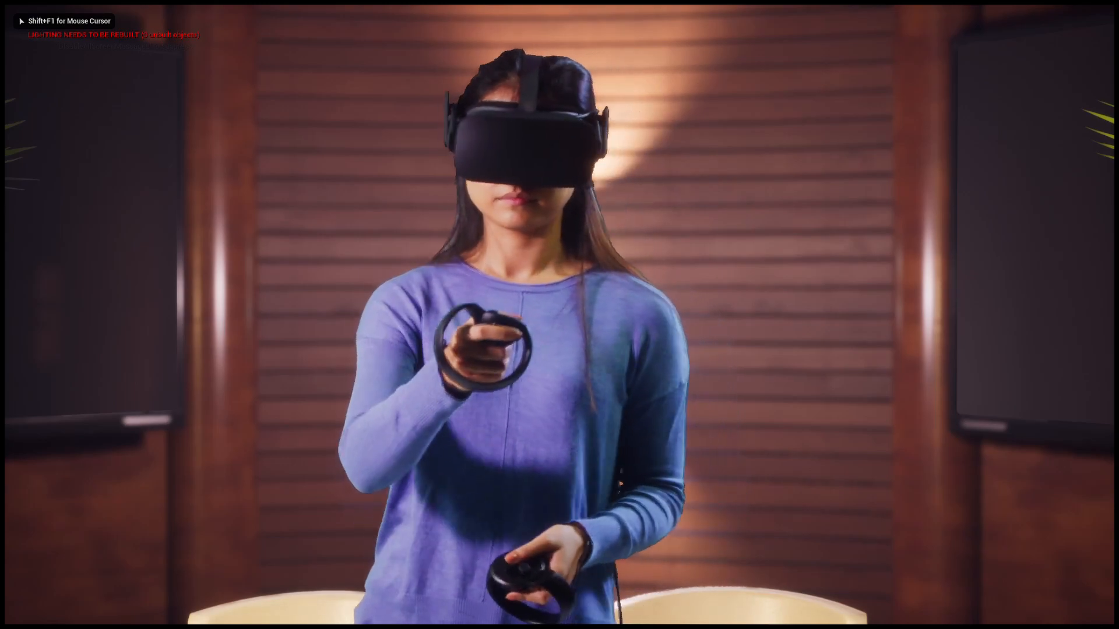